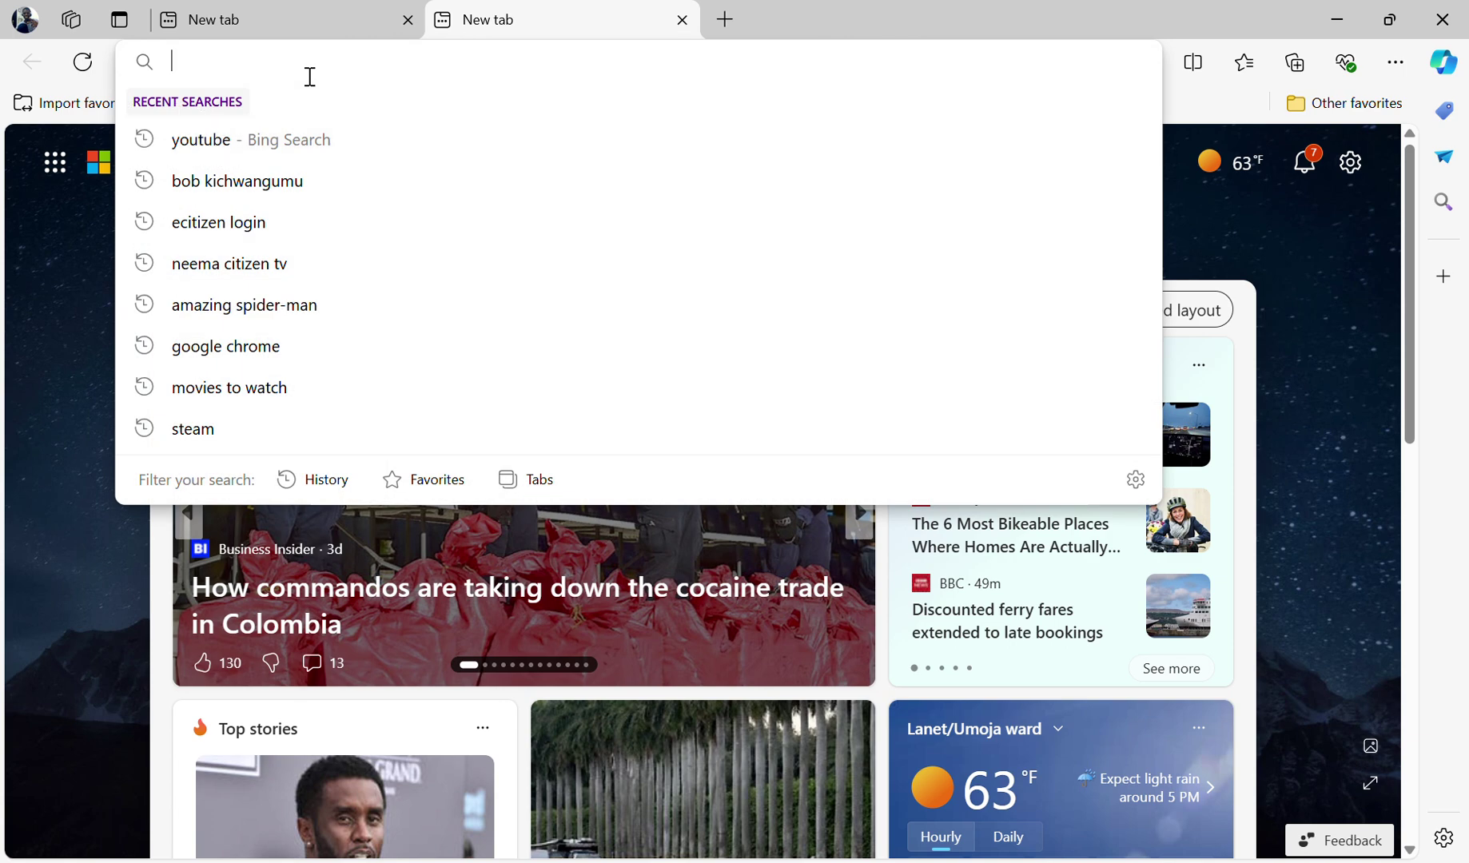
- Search Bing for 'moi qatar visa inquiry' from the address bar suggestions
type("moi")
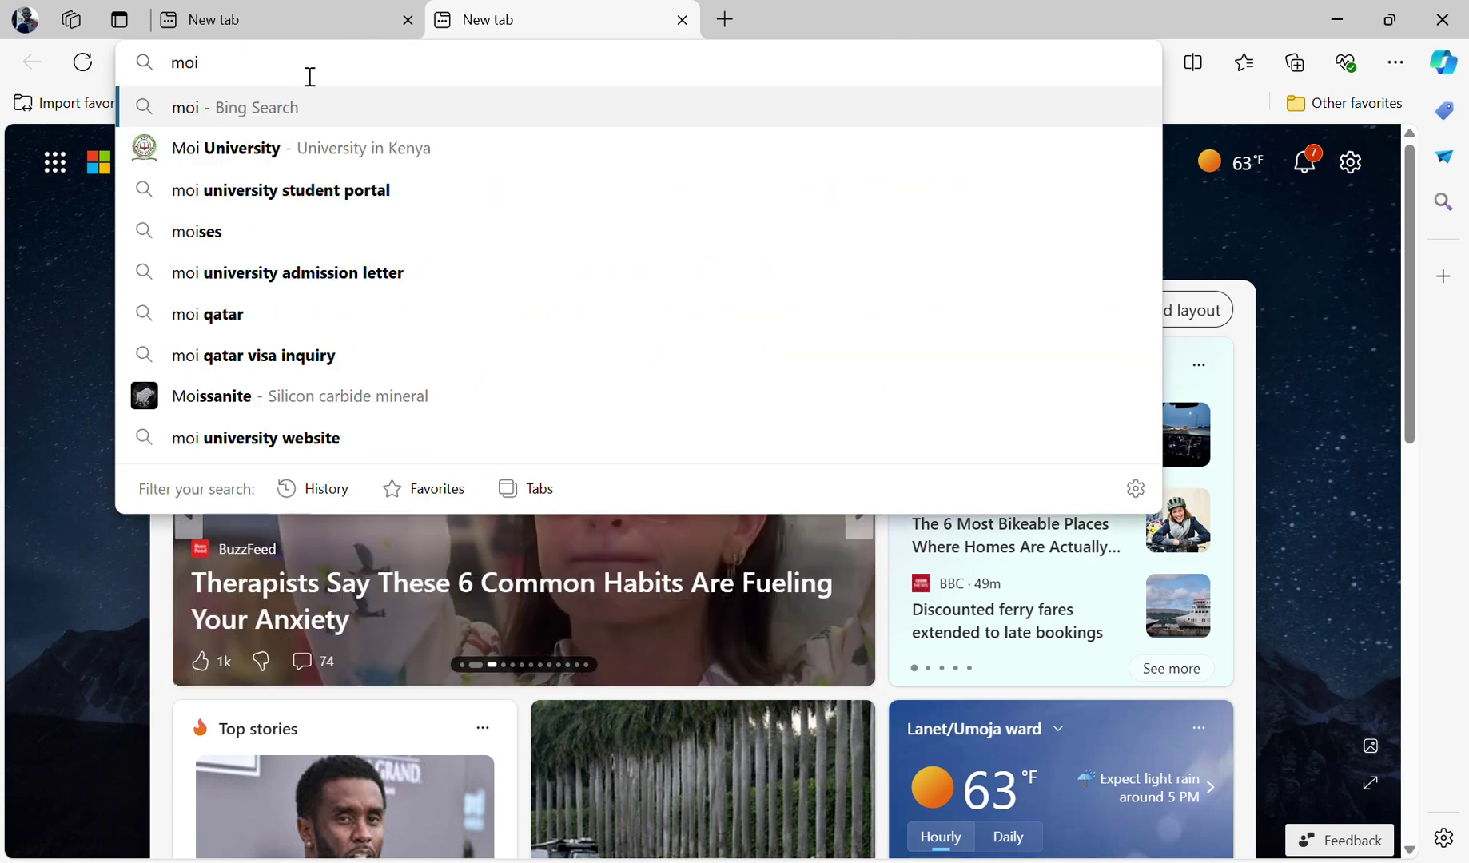
left_click(310, 356)
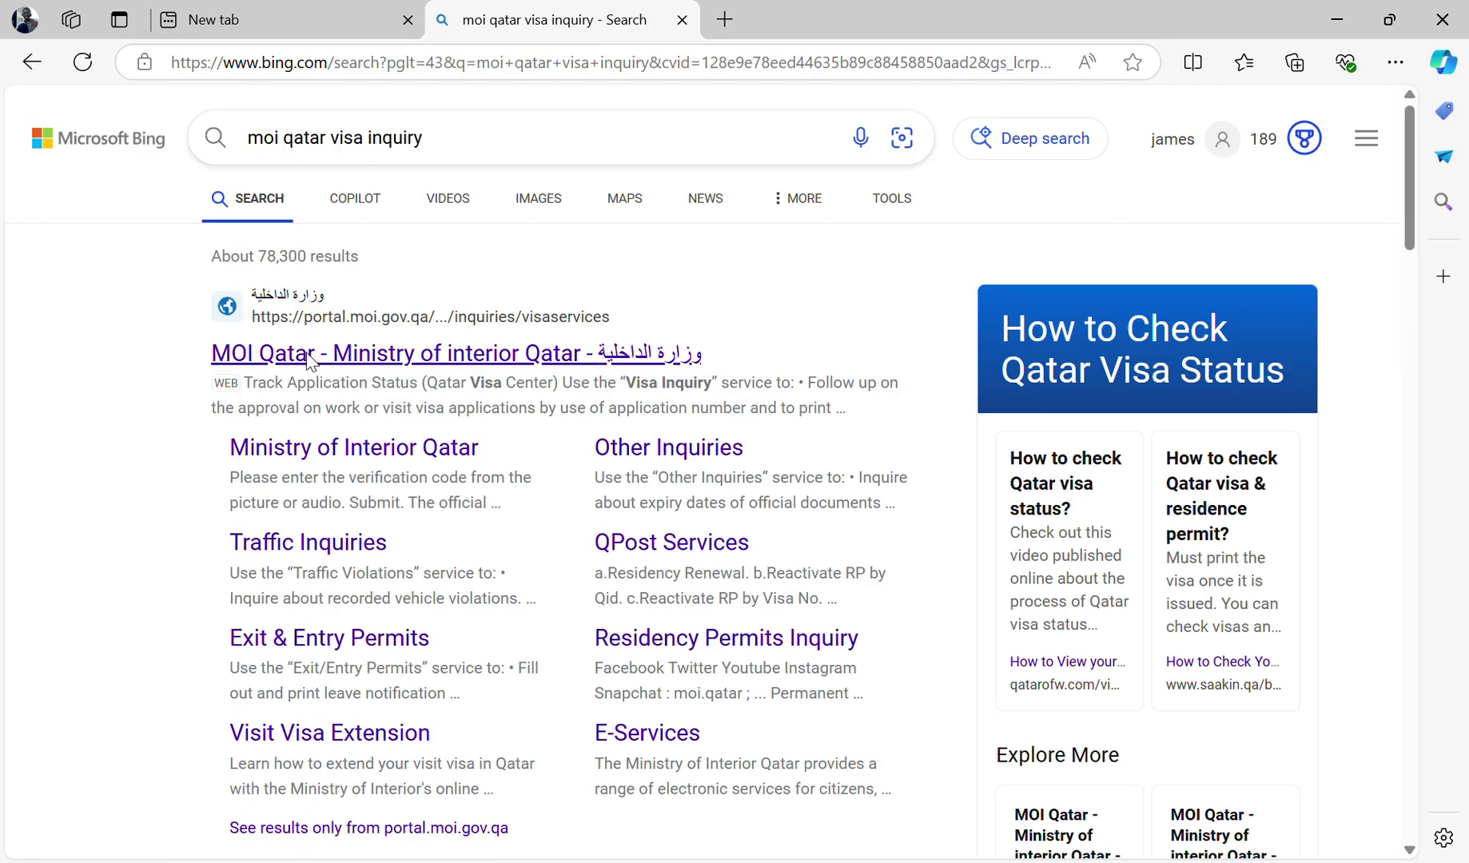
- Open the 'MOI Qatar - Ministry of interior Qatar' result and scroll its Visa Services page
left_click(352, 360)
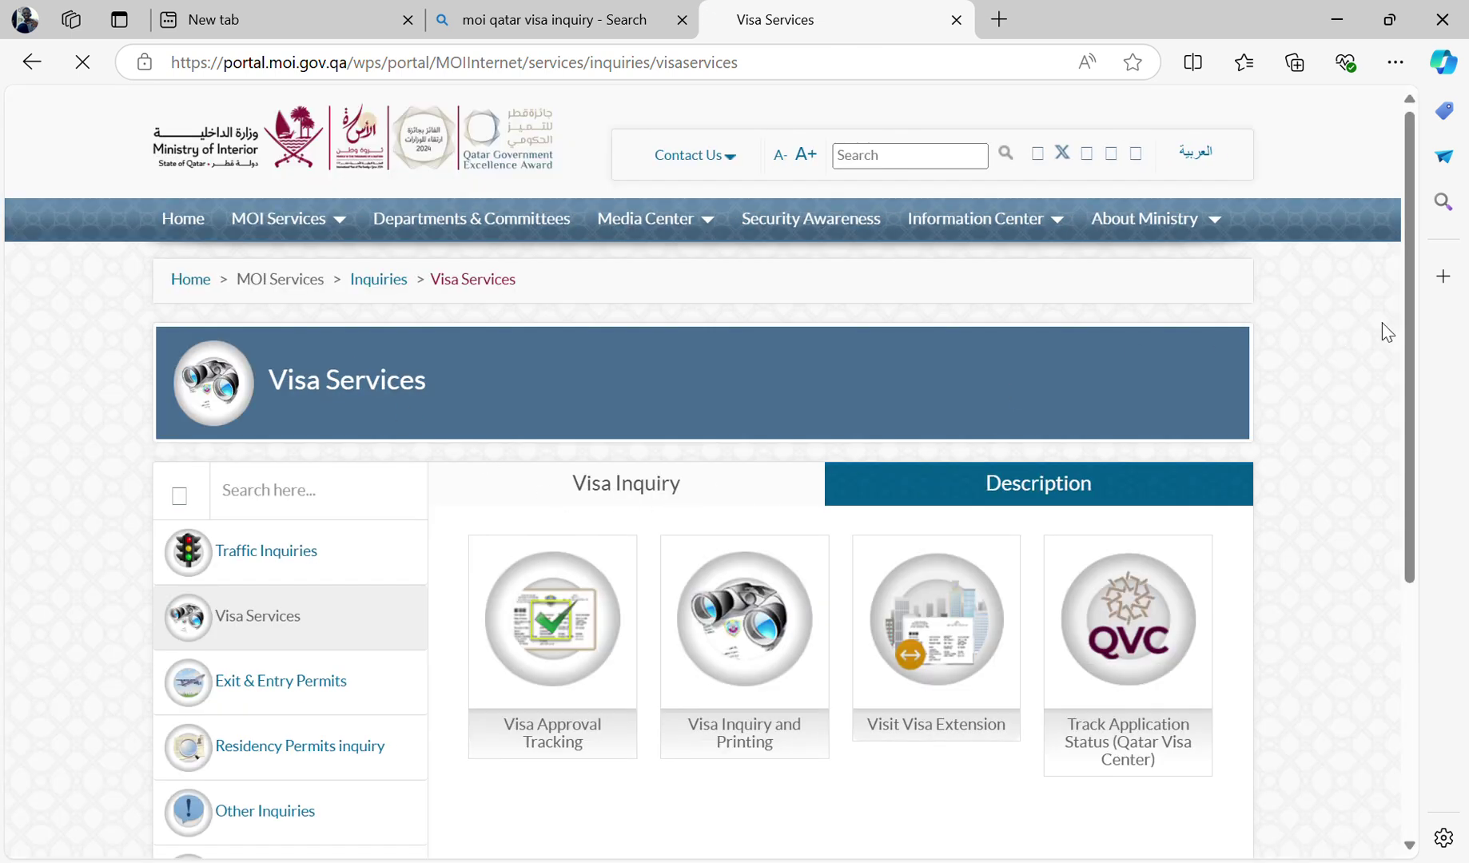
left_click_drag(1411, 329, 1408, 429)
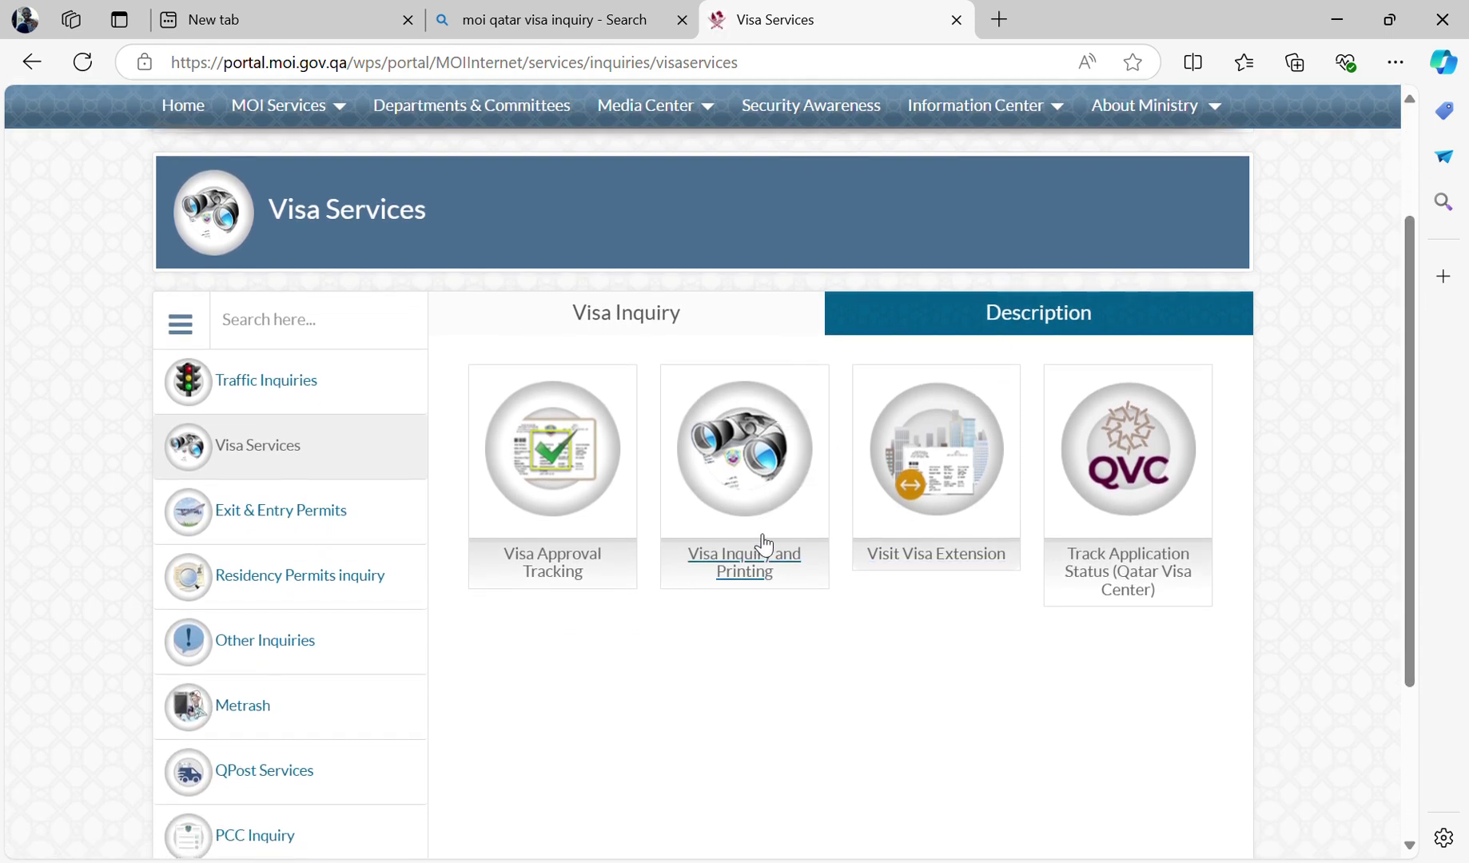
- Open Visa Inquiry and Printing and switch the lookup to Passport Number
left_click(730, 566)
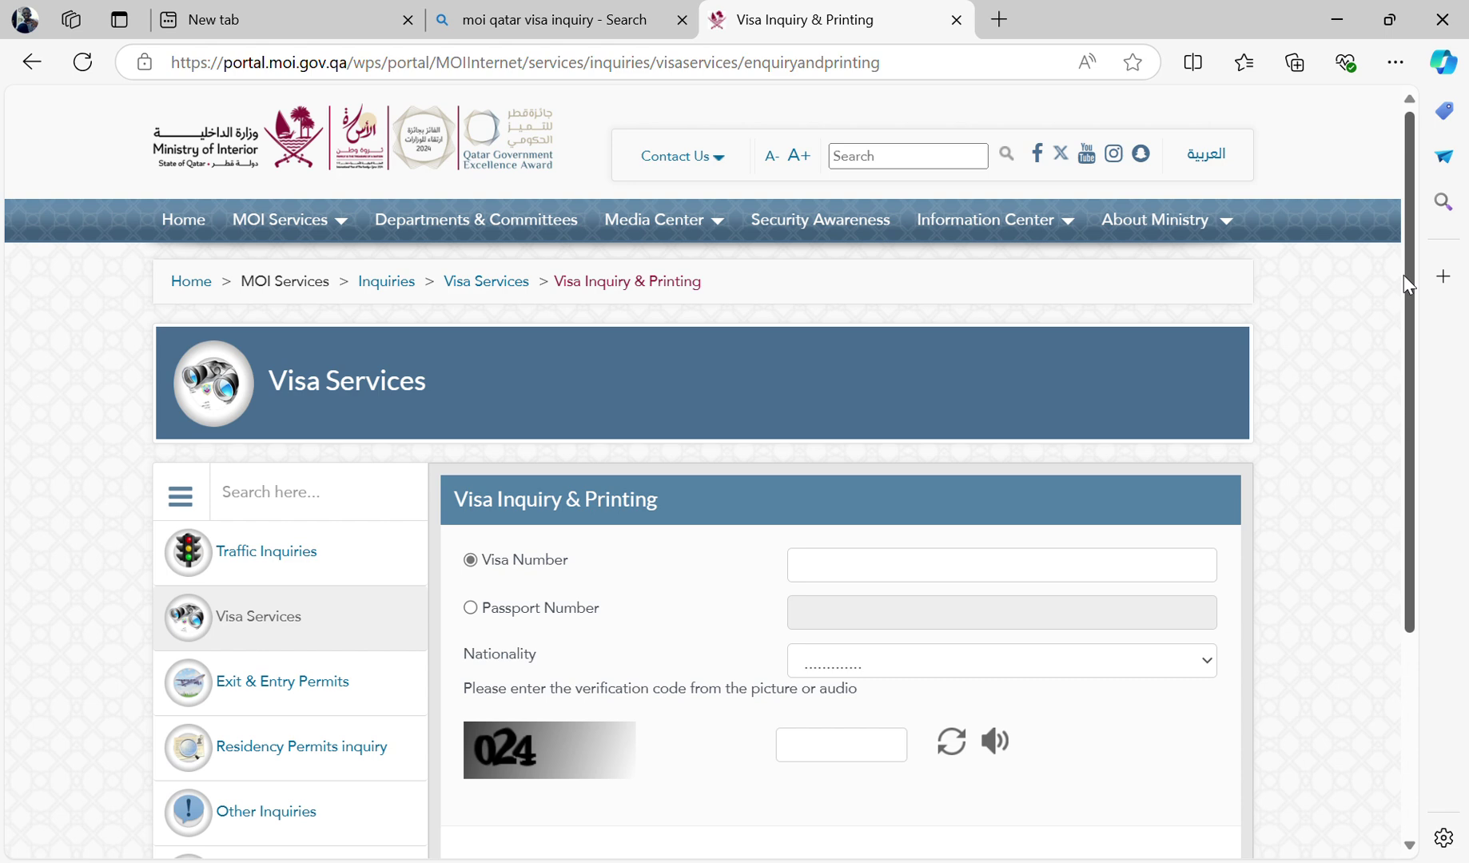
scroll(1403, 276, "down", 1)
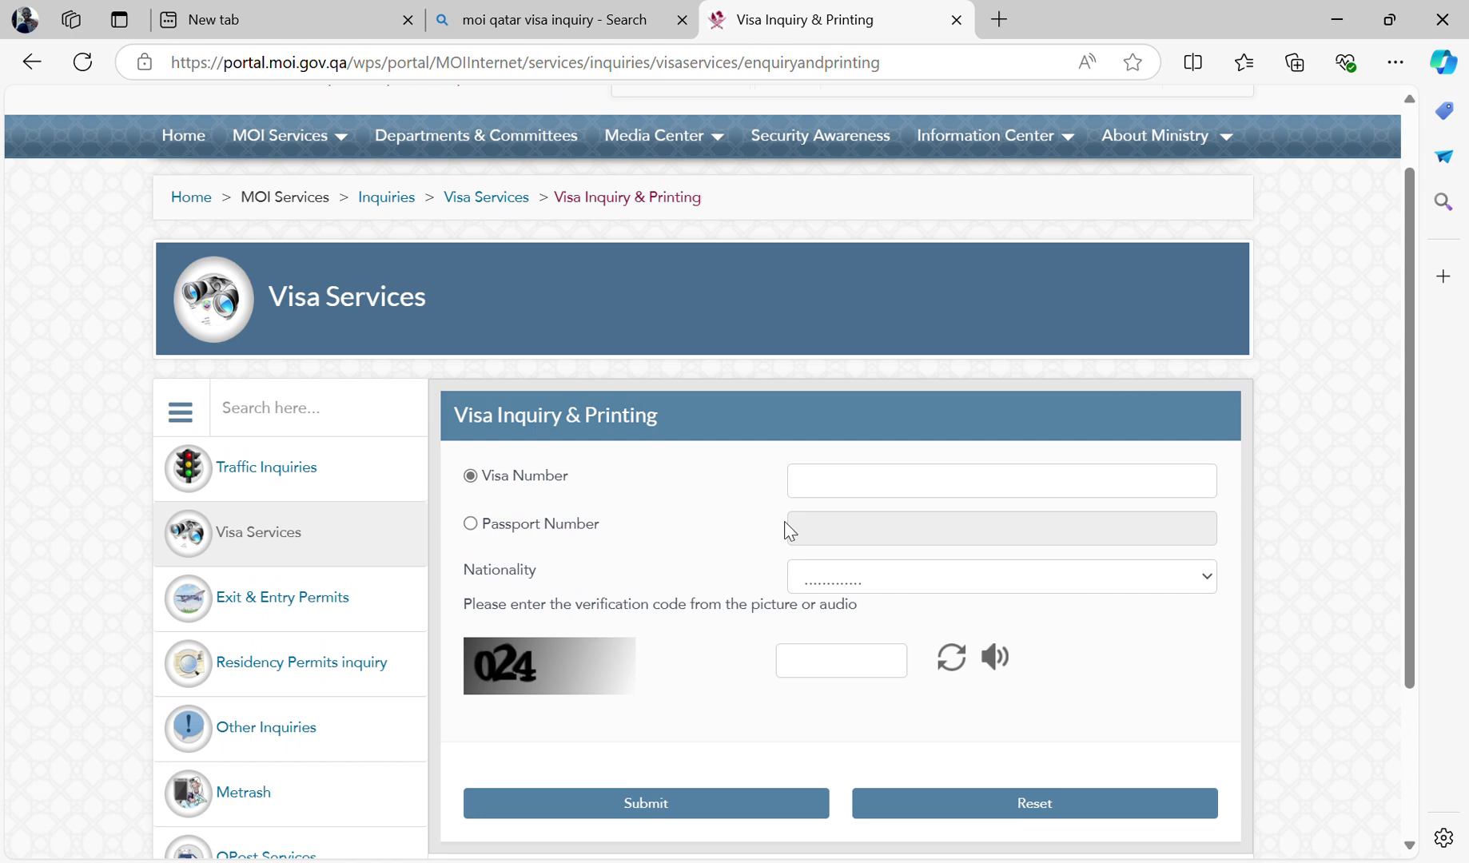
left_click(474, 527)
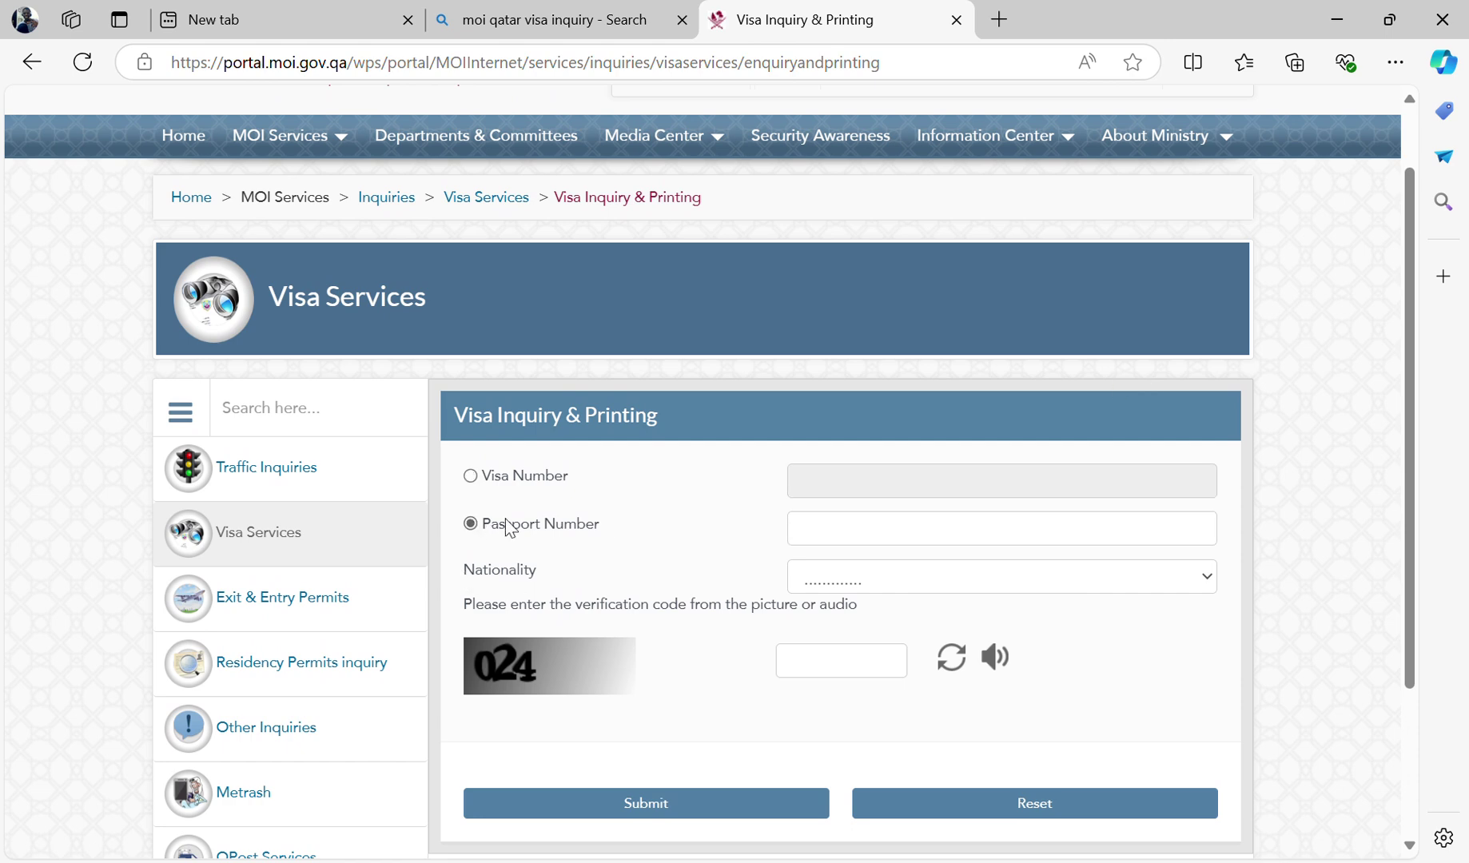
left_click(812, 538)
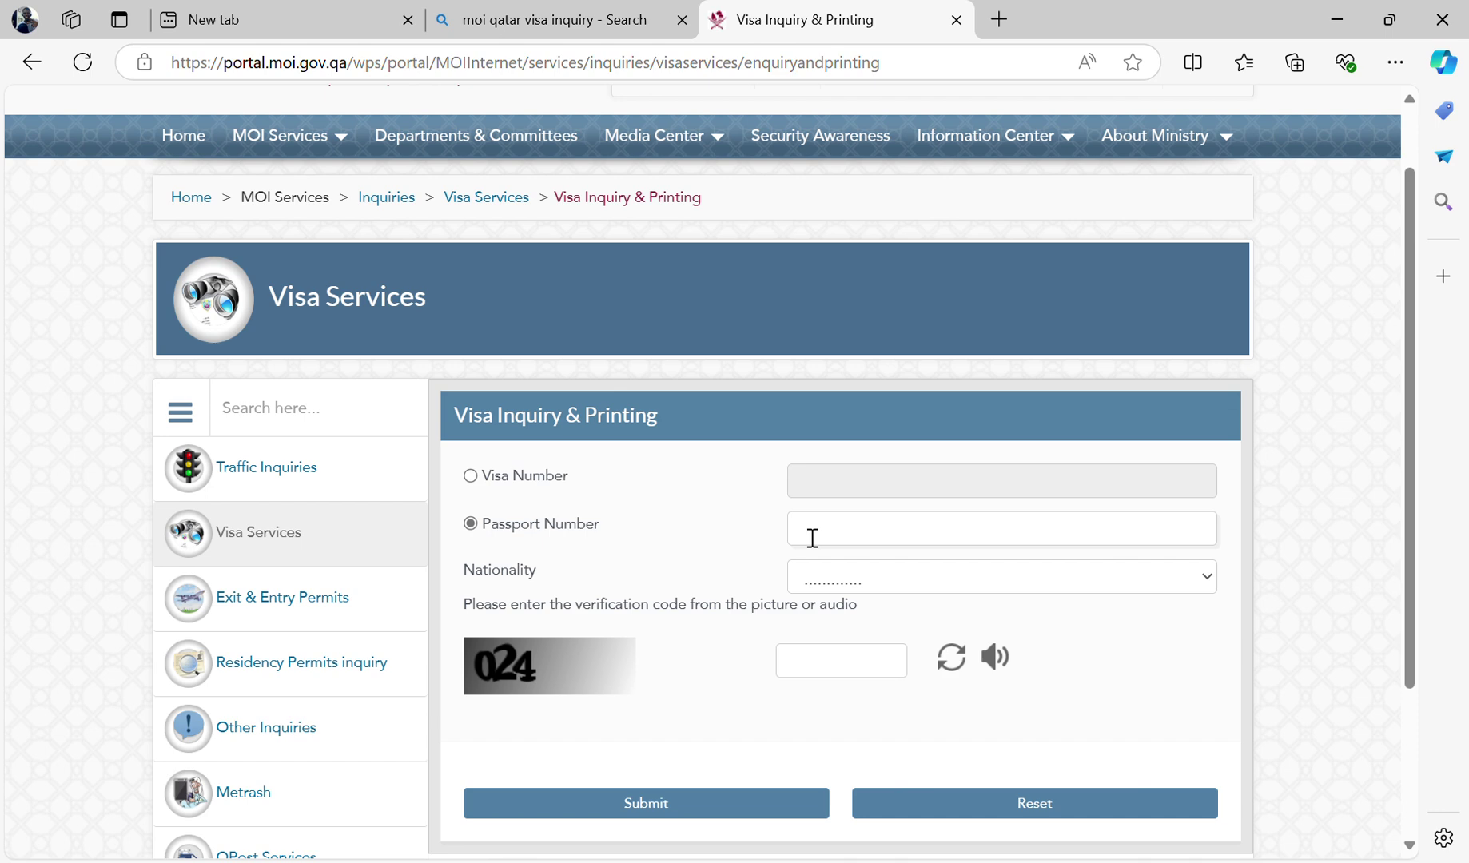
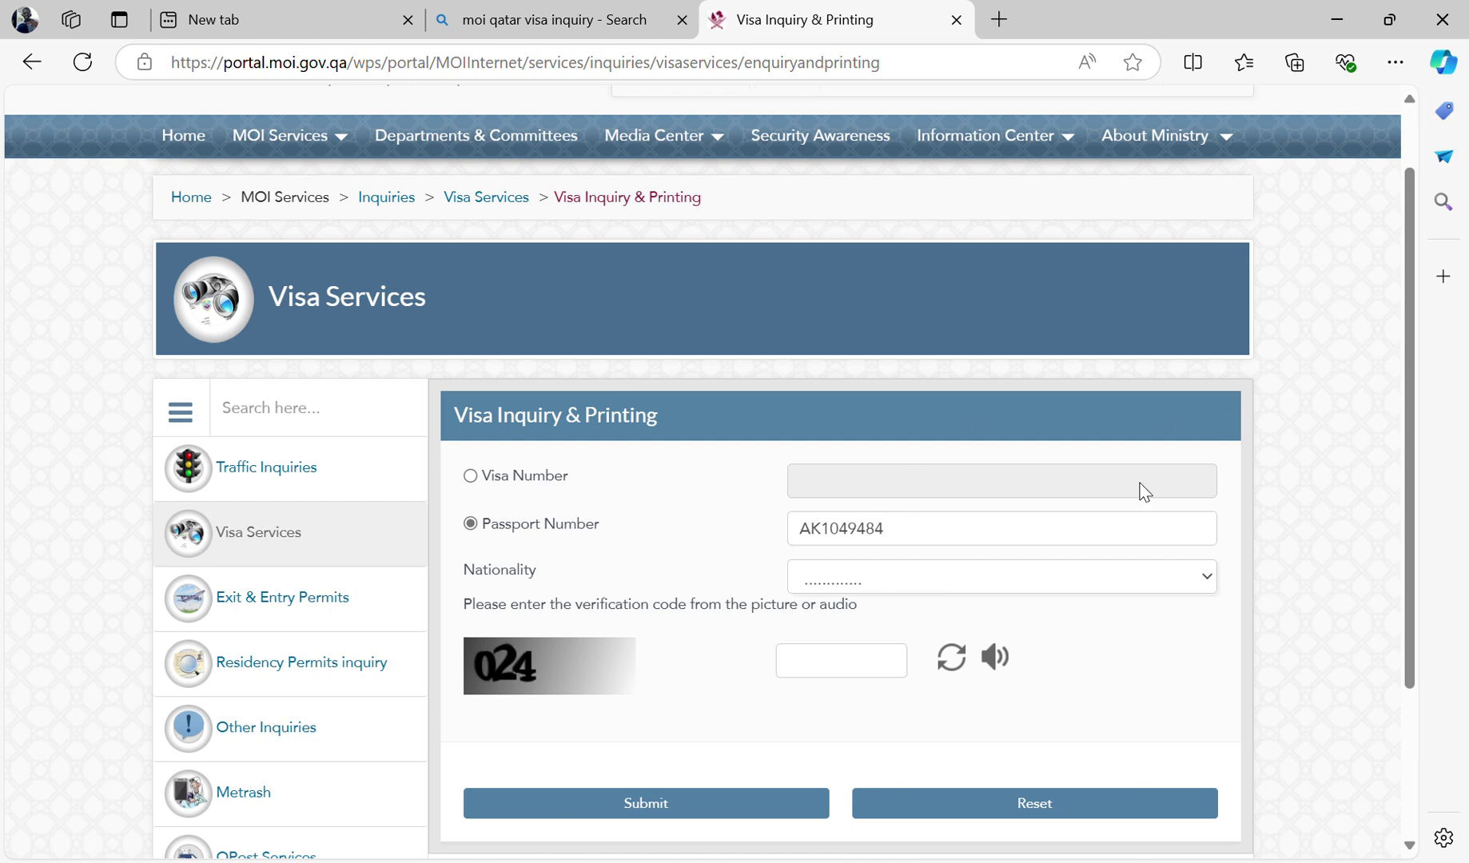
- Choose KENYA as nationality and enter the verification code from the picture
key("Down")
key("Down")
key("Down")
key("Down")
key("Down")
key("Down")
key("Down")
key("Down")
key("Down")
key("Down")
key("Down")
key("Down")
key("Down")
key("Down")
key("Down")
key("Down")
key("Down")
key("Down")
key("Down")
key("Down")
key("Down")
key("Down")
key("Down")
key("Down")
key("Down")
key("Down")
key("Down")
key("Down")
key("Down")
key("Down")
key("Down")
key("Down")
key("Down")
key("Down")
key("Down")
key("Down")
key("Down")
key("Down")
key("Down")
key("Down")
key("Down")
key("Down")
key("Down")
key("Down")
key("Down")
key("Down")
key("Down")
key("Down")
key("Down")
key("Down")
key("Down")
key("Down")
key("Down")
key("Down")
key("Down")
key("Down")
key("Down")
key("Down")
key("Down")
key("Down")
key("Up")
key("Up")
key("Up")
key("Up")
key("Up")
key("Up")
key("Up")
key("Up")
key("Up")
key("Up")
key("Up")
key("Up")
key("Down")
key("Down")
key("Down")
key("Down")
key("Down")
left_click(806, 674)
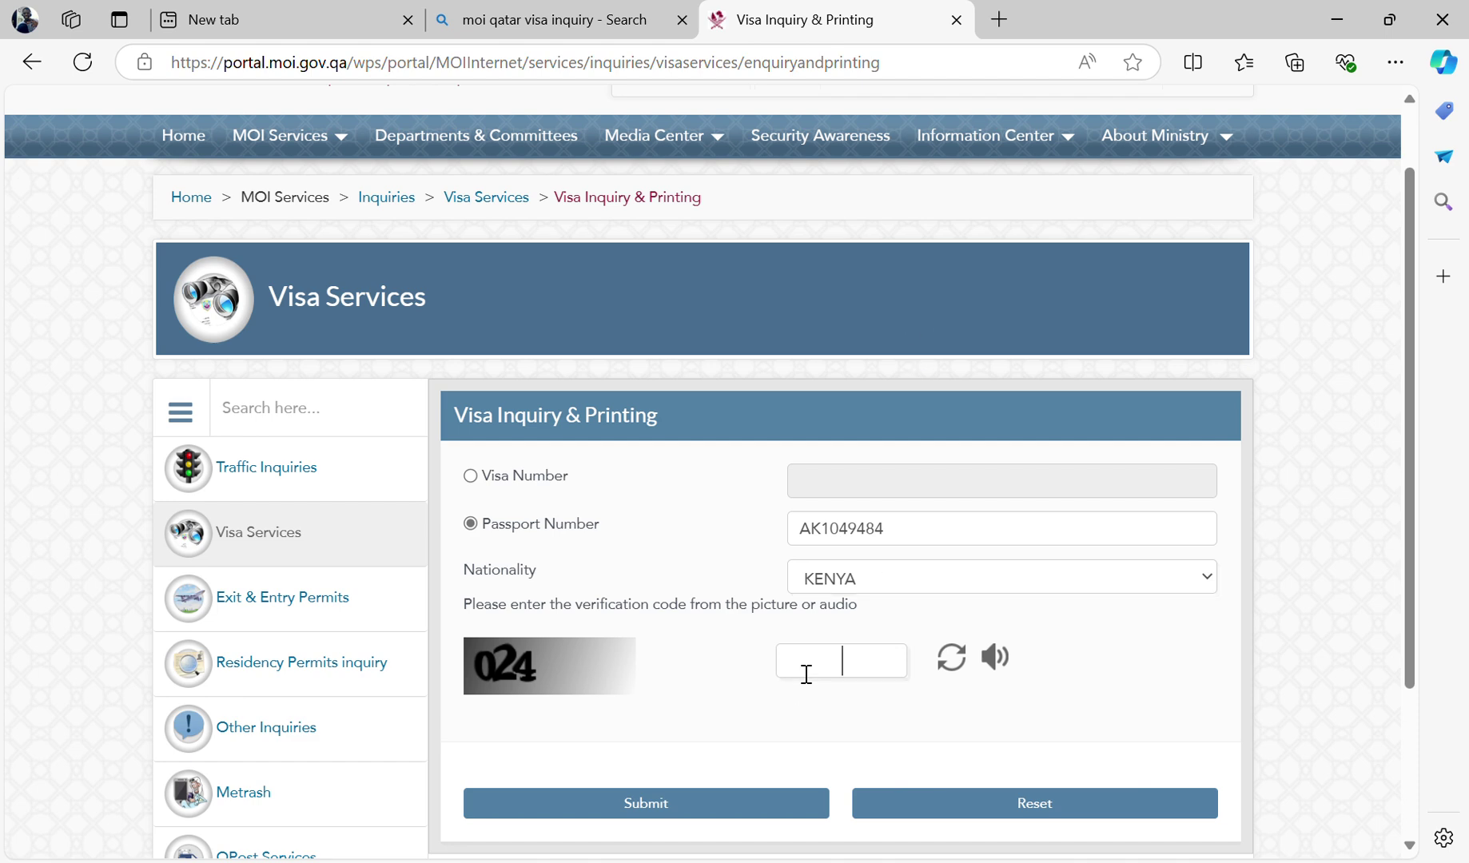
type("0")
key("BackSpace")
type("024")
- Submit the inquiry, review the expired visa valid to 2023-11-28, and close the result
left_click(661, 806)
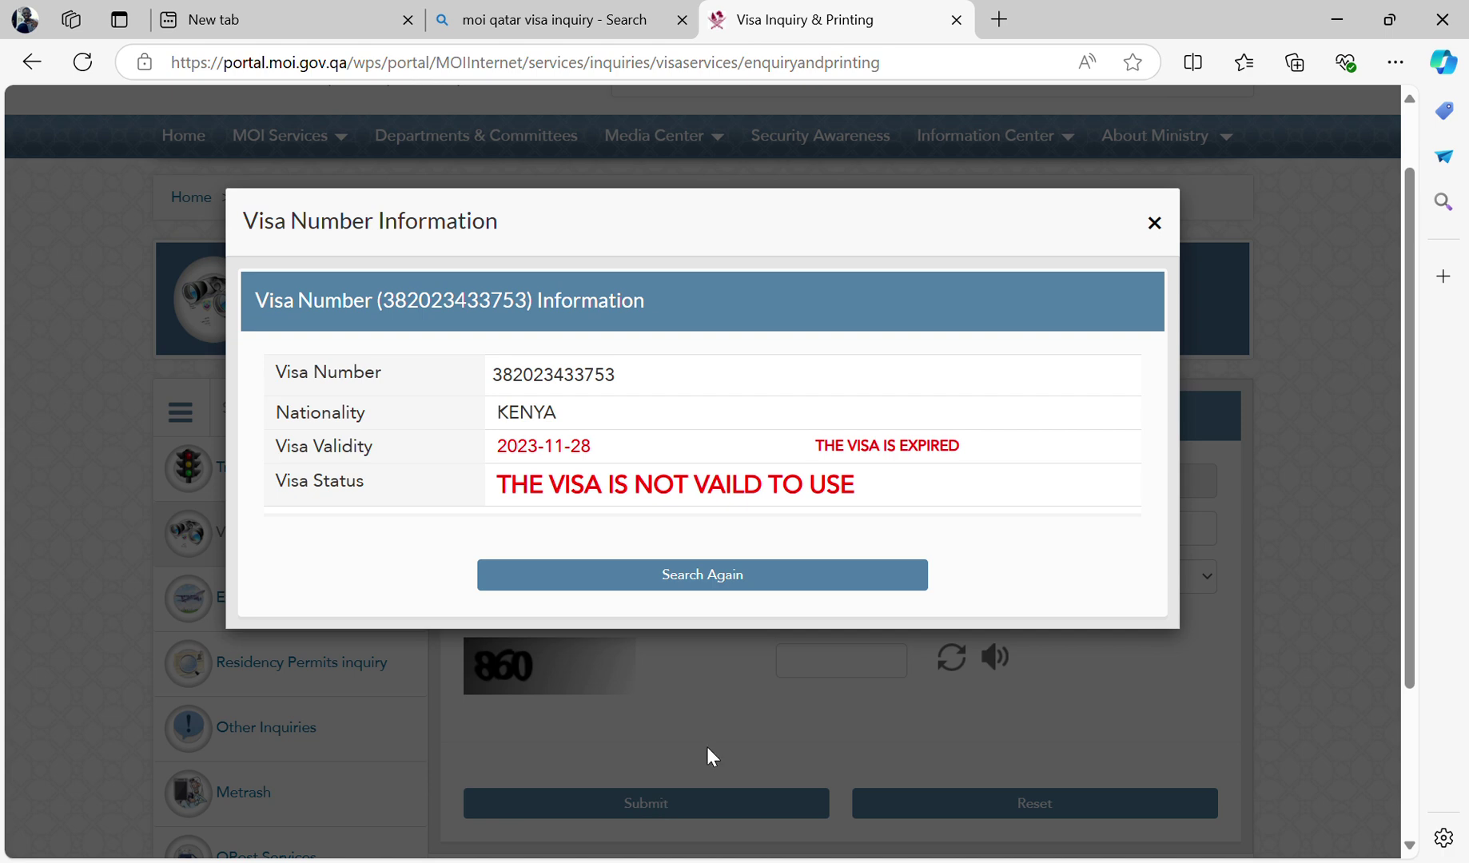
left_click(1154, 223)
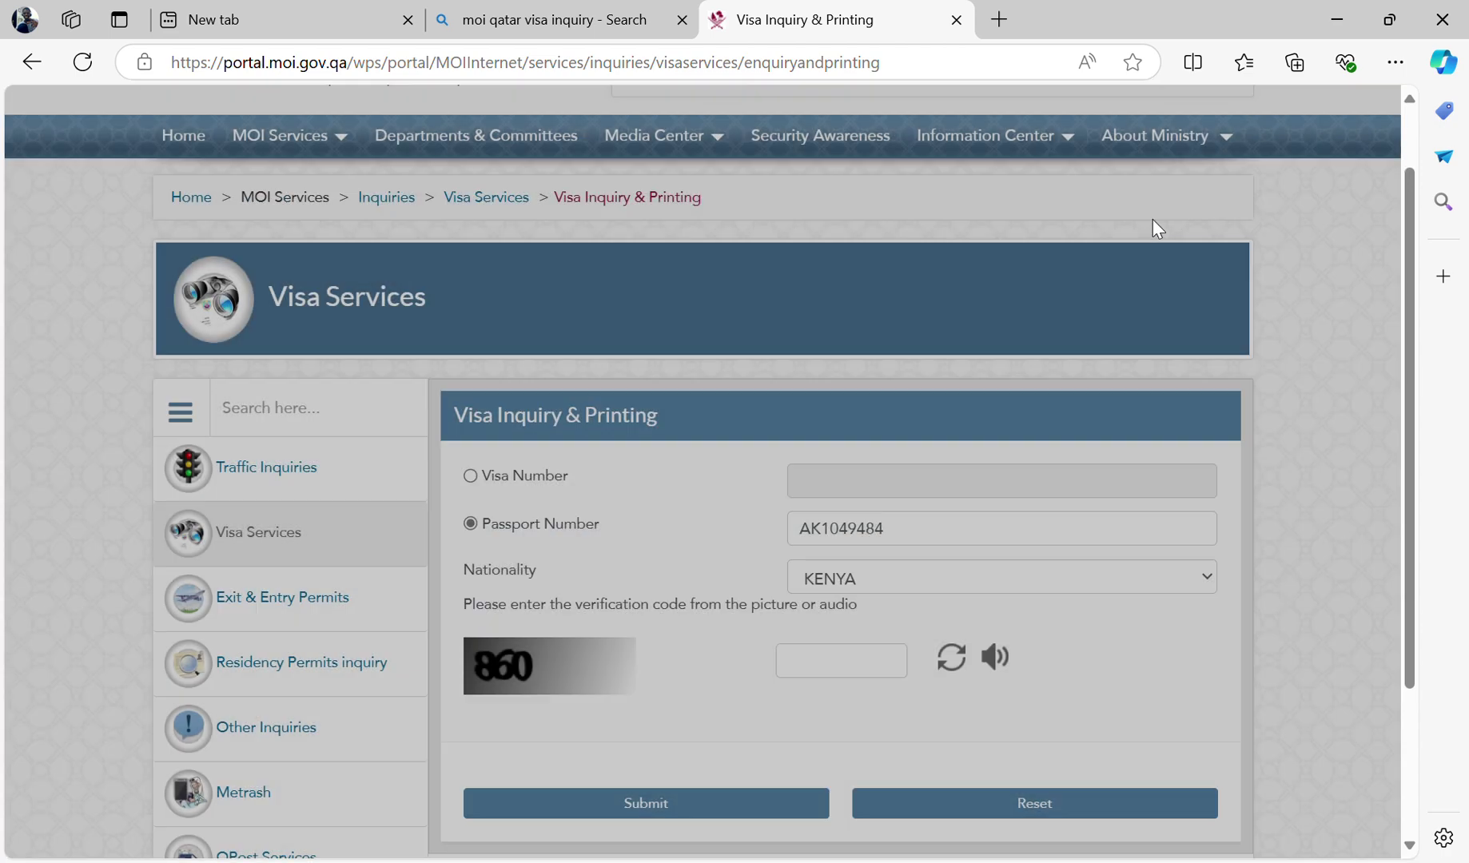
- Correct the passport number's last digit, resubmit with the new code, then close the READY TO PRINT result
left_click(906, 539)
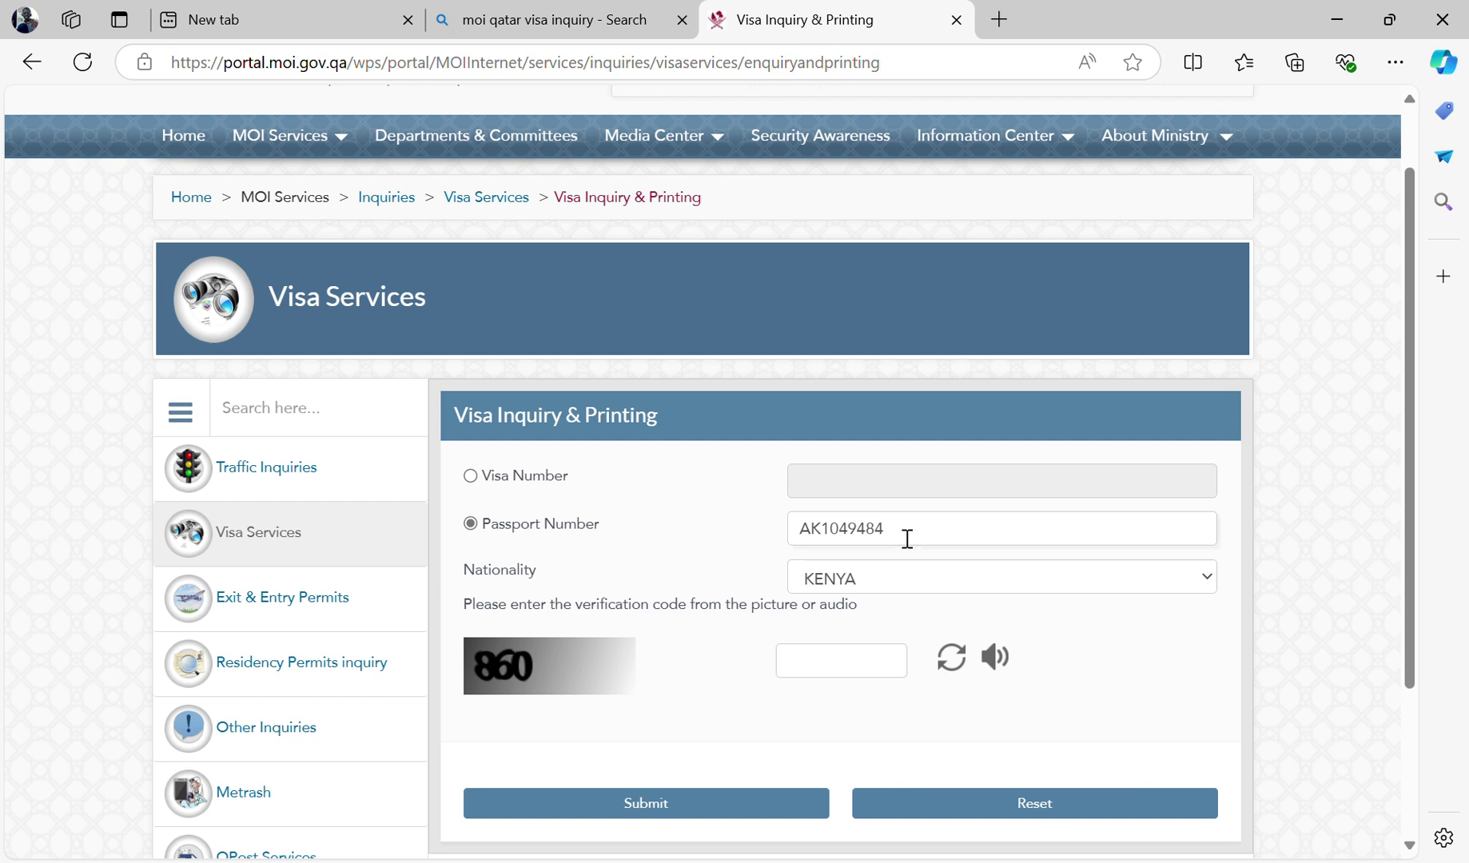
key("BackSpace")
left_click(809, 675)
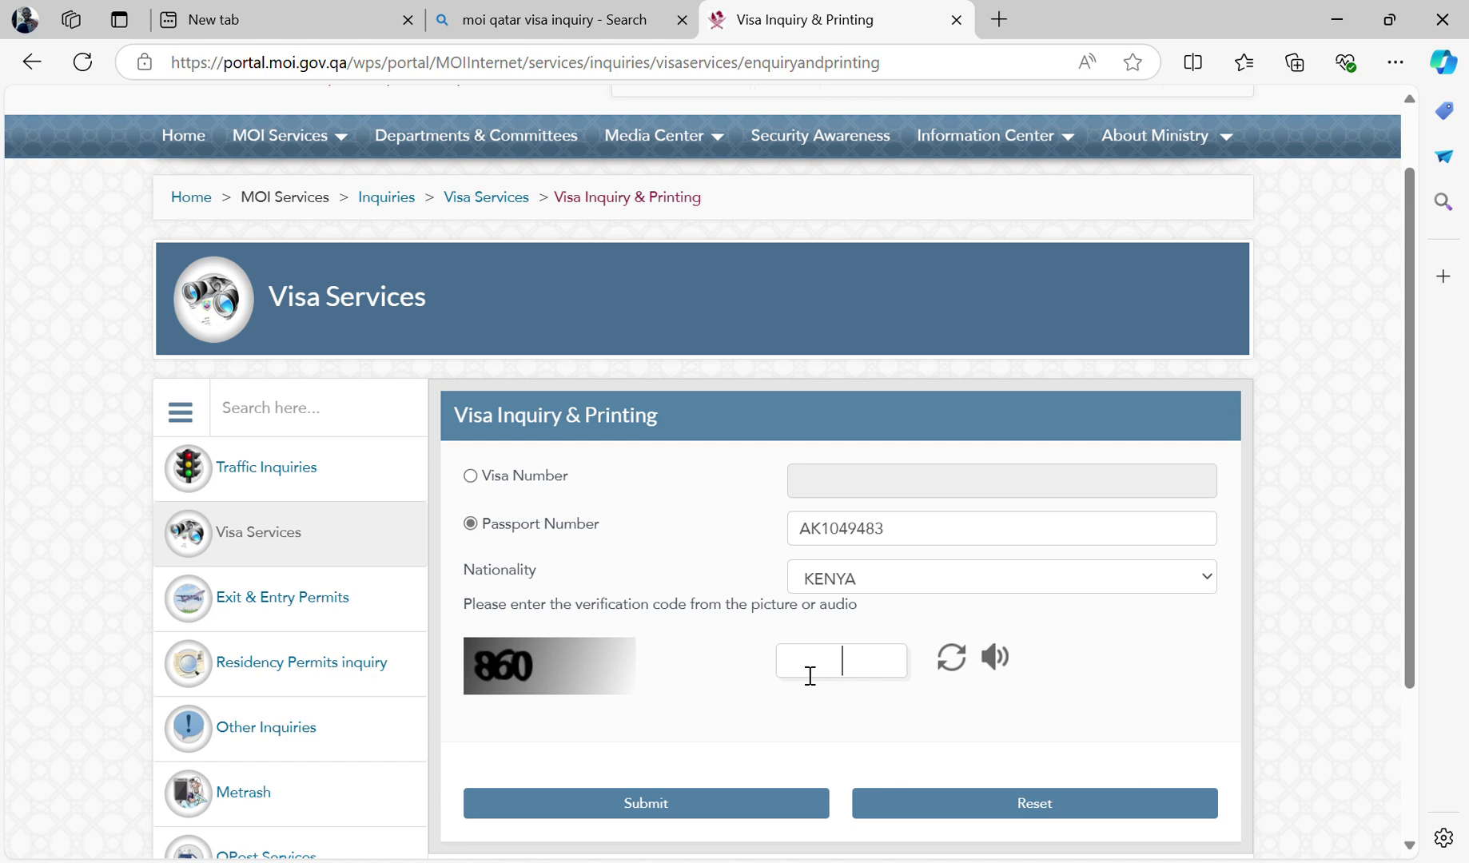
type("860")
left_click(683, 808)
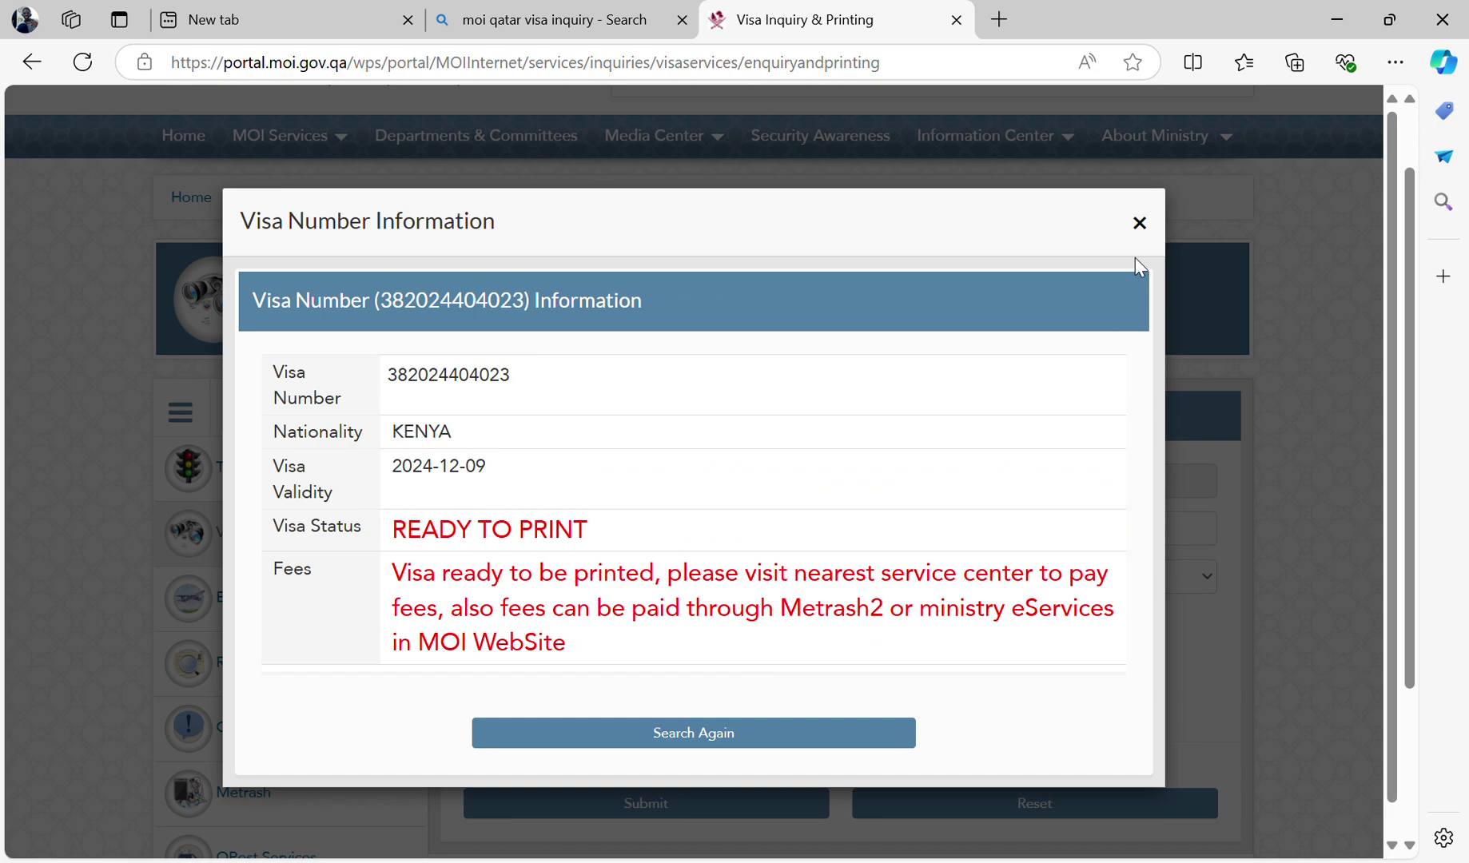
left_click(1148, 227)
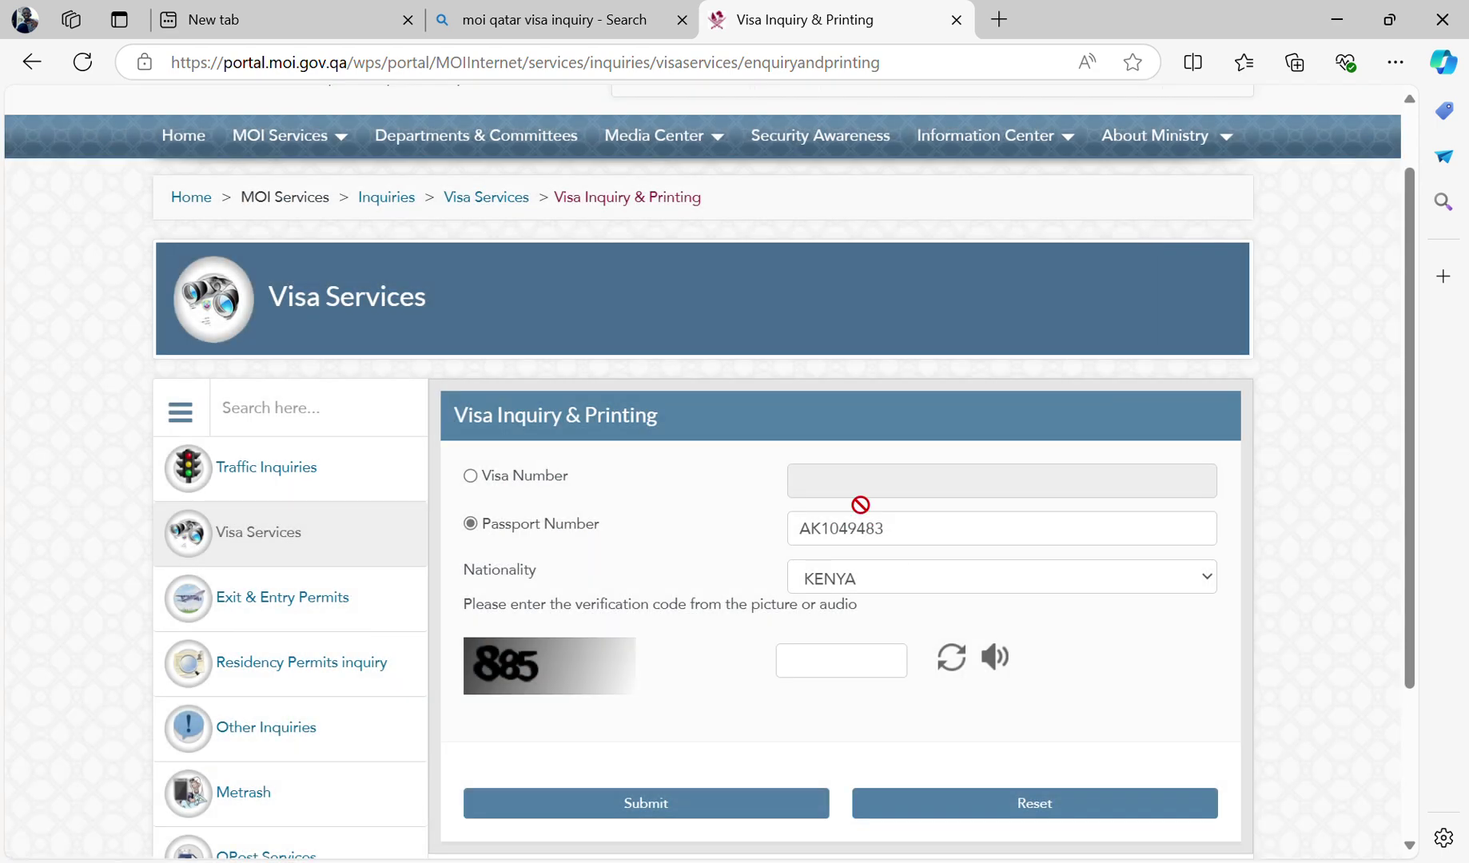
- Retry with another last passport digit and new code, then dismiss 'Requested Visa Not Found'
left_click(900, 544)
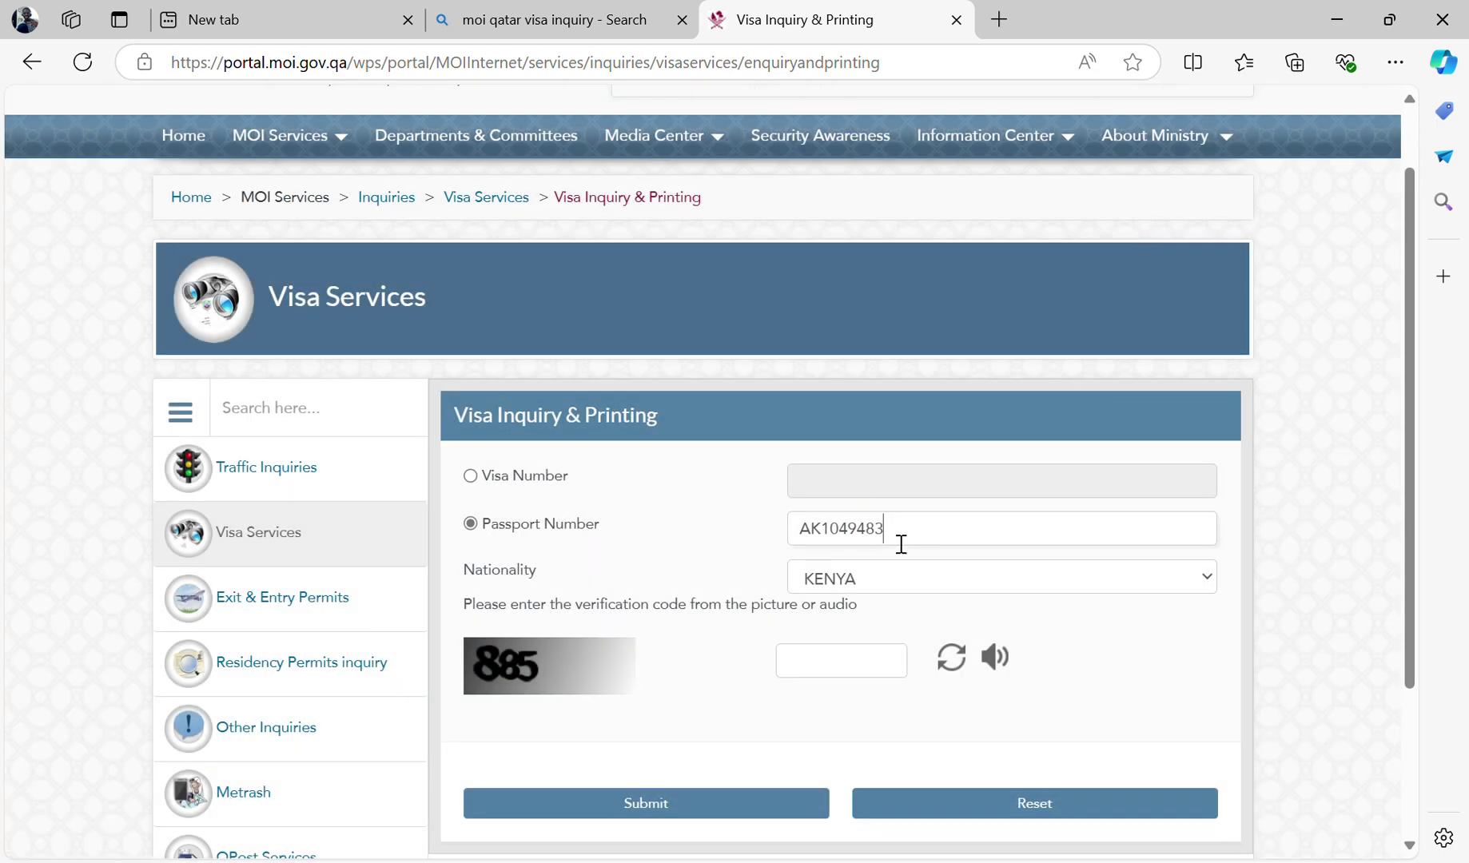
key("BackSpace")
type("7")
left_click(807, 669)
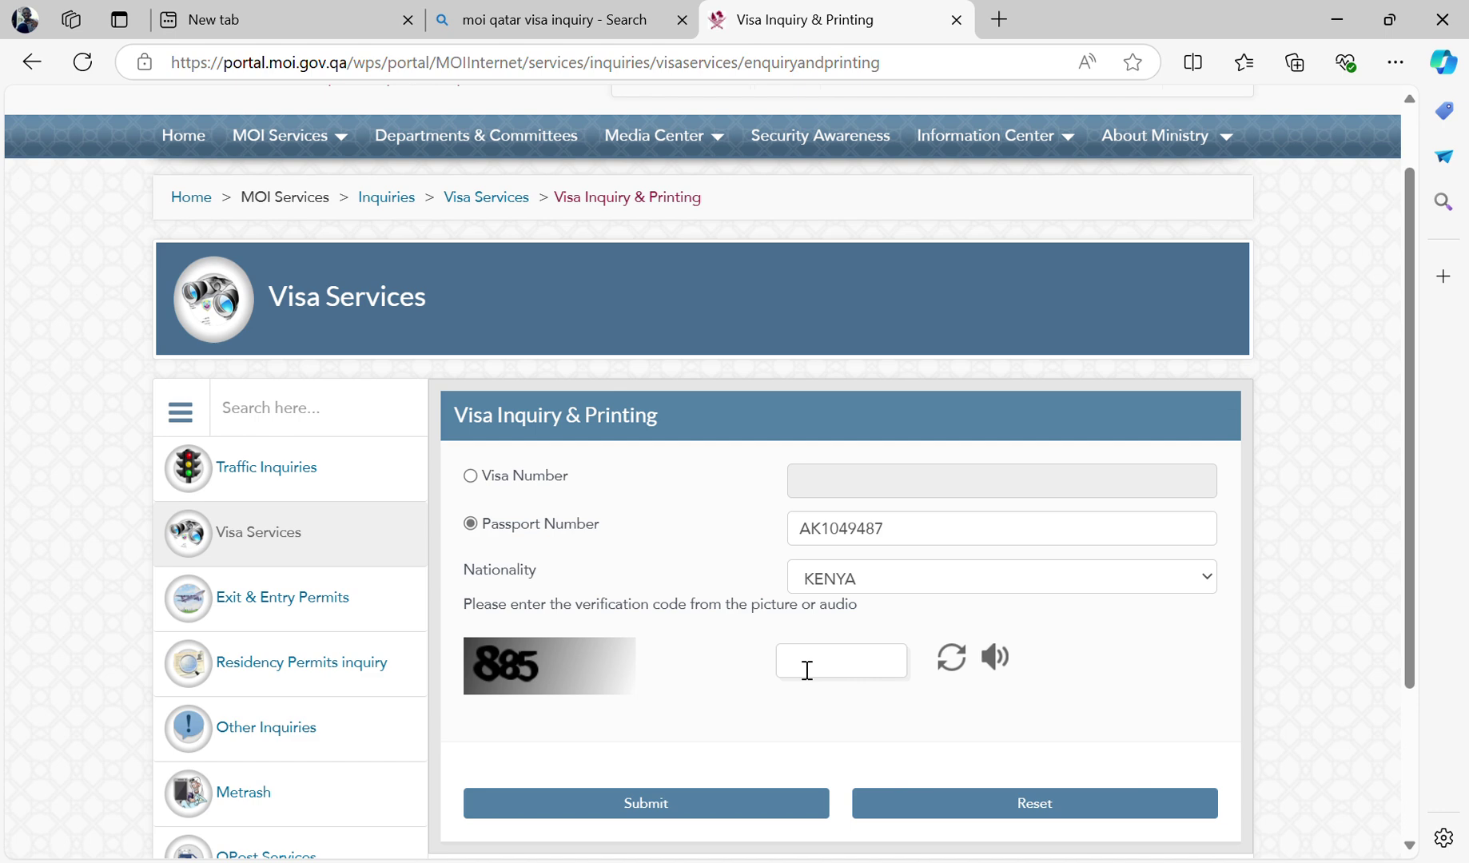
type("885")
left_click(705, 802)
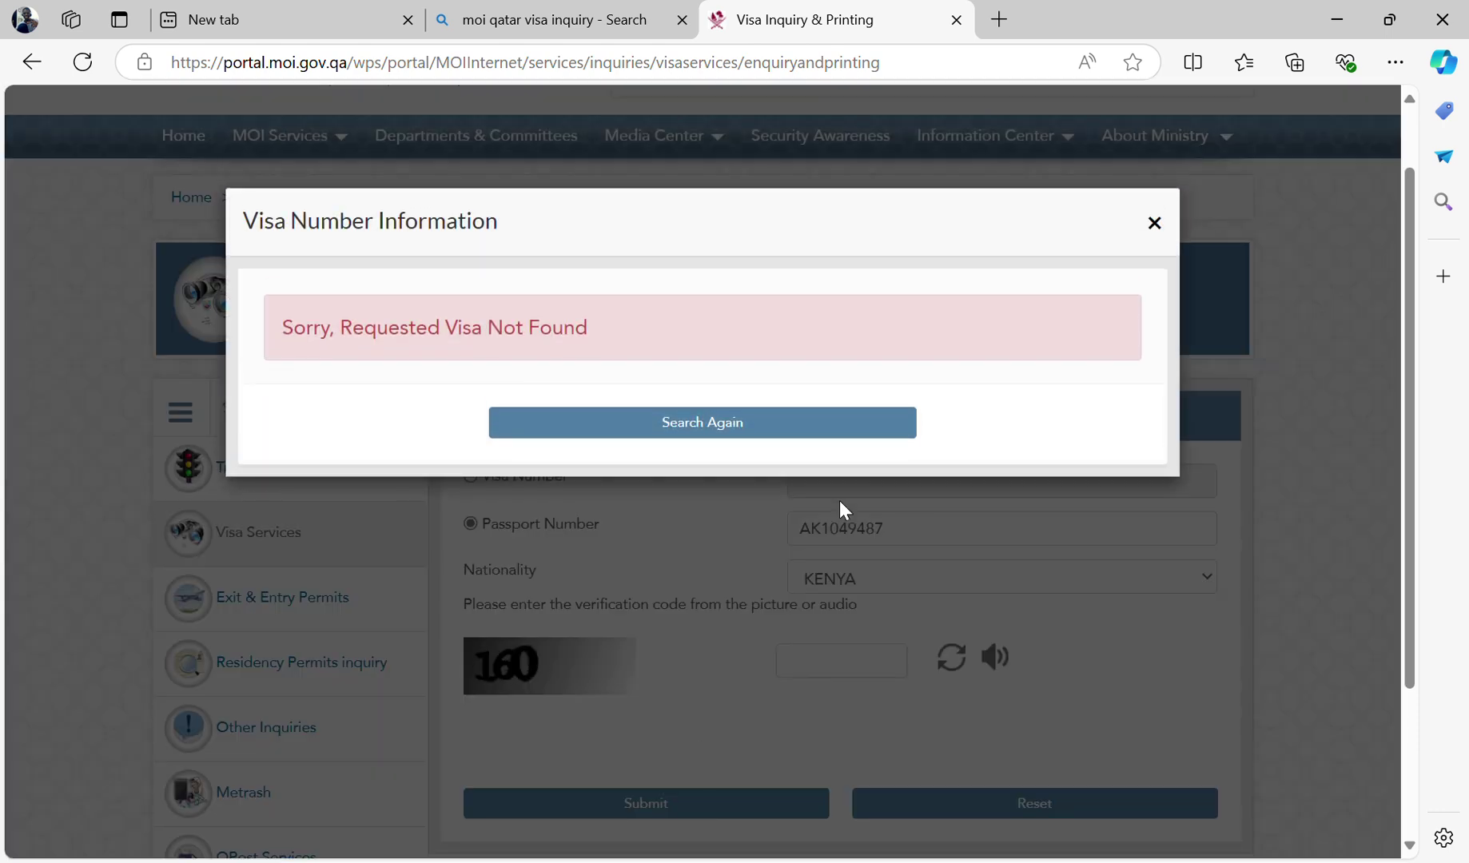
left_click(1159, 226)
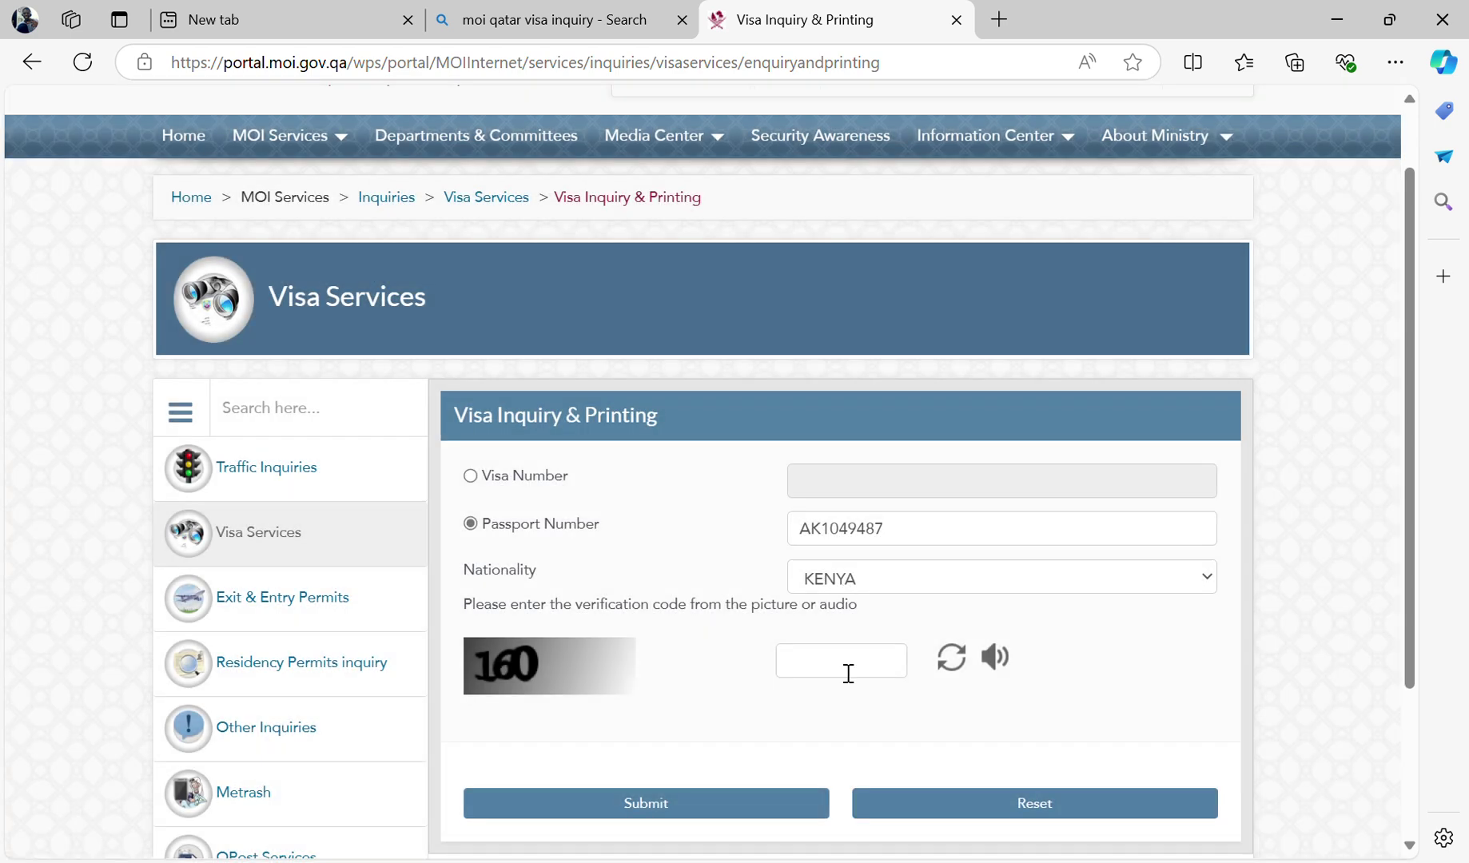
- Replace the passport number with a different uppercase AK-prefixed passport number
left_click(919, 540)
key("BackSpace")
key("BackSpace")
key("BackSpace")
key("BackSpace")
key("BackSpace")
key("BackSpace")
key("BackSpace")
key("BackSpace")
key("BackSpace")
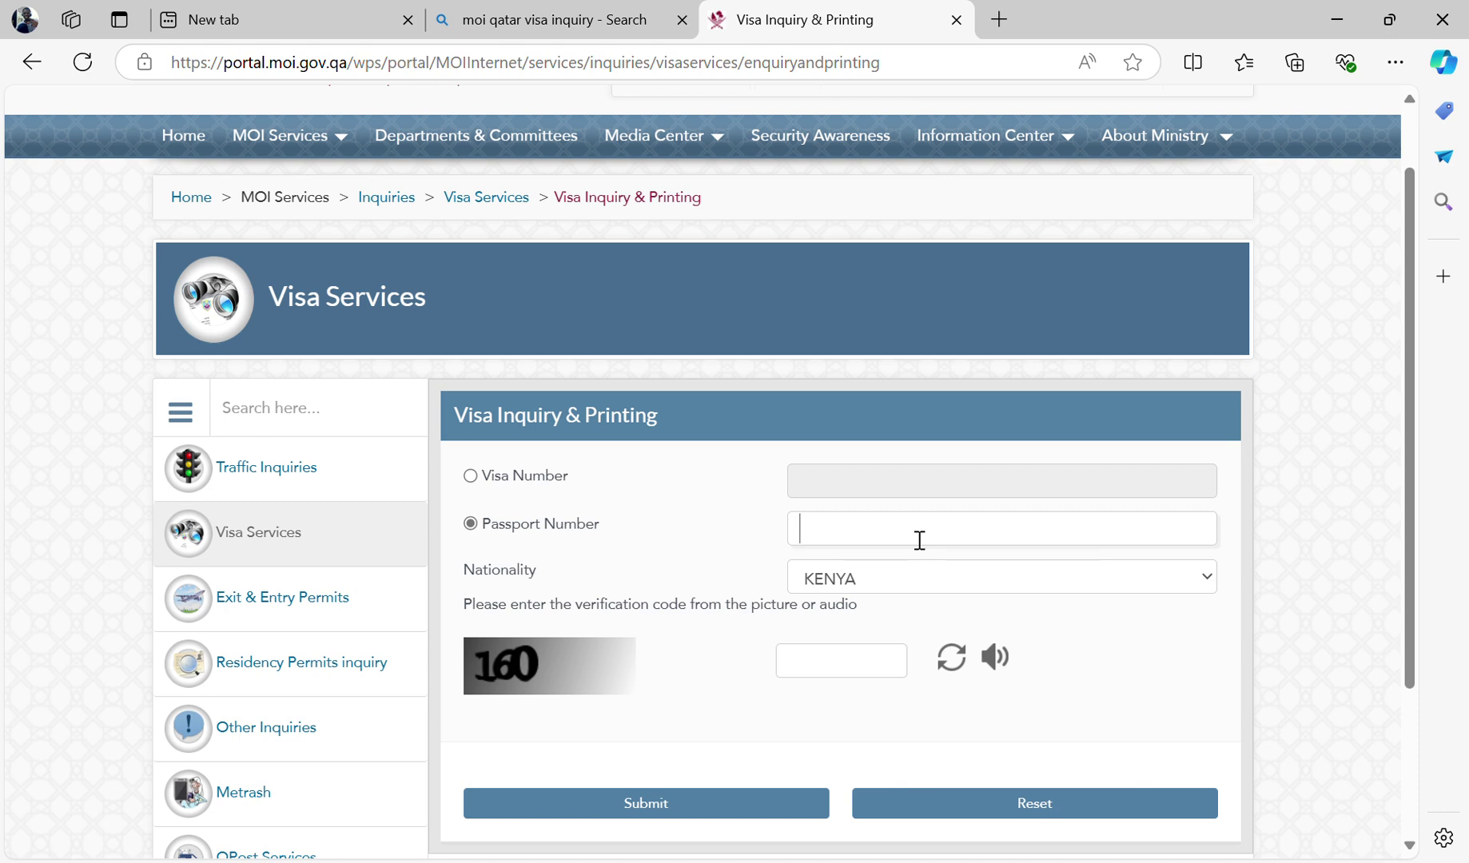
type("ak")
key("BackSpace")
key("BackSpace")
- Enter the current verification code and submit the visa inquiry
left_click(845, 668)
type("1")
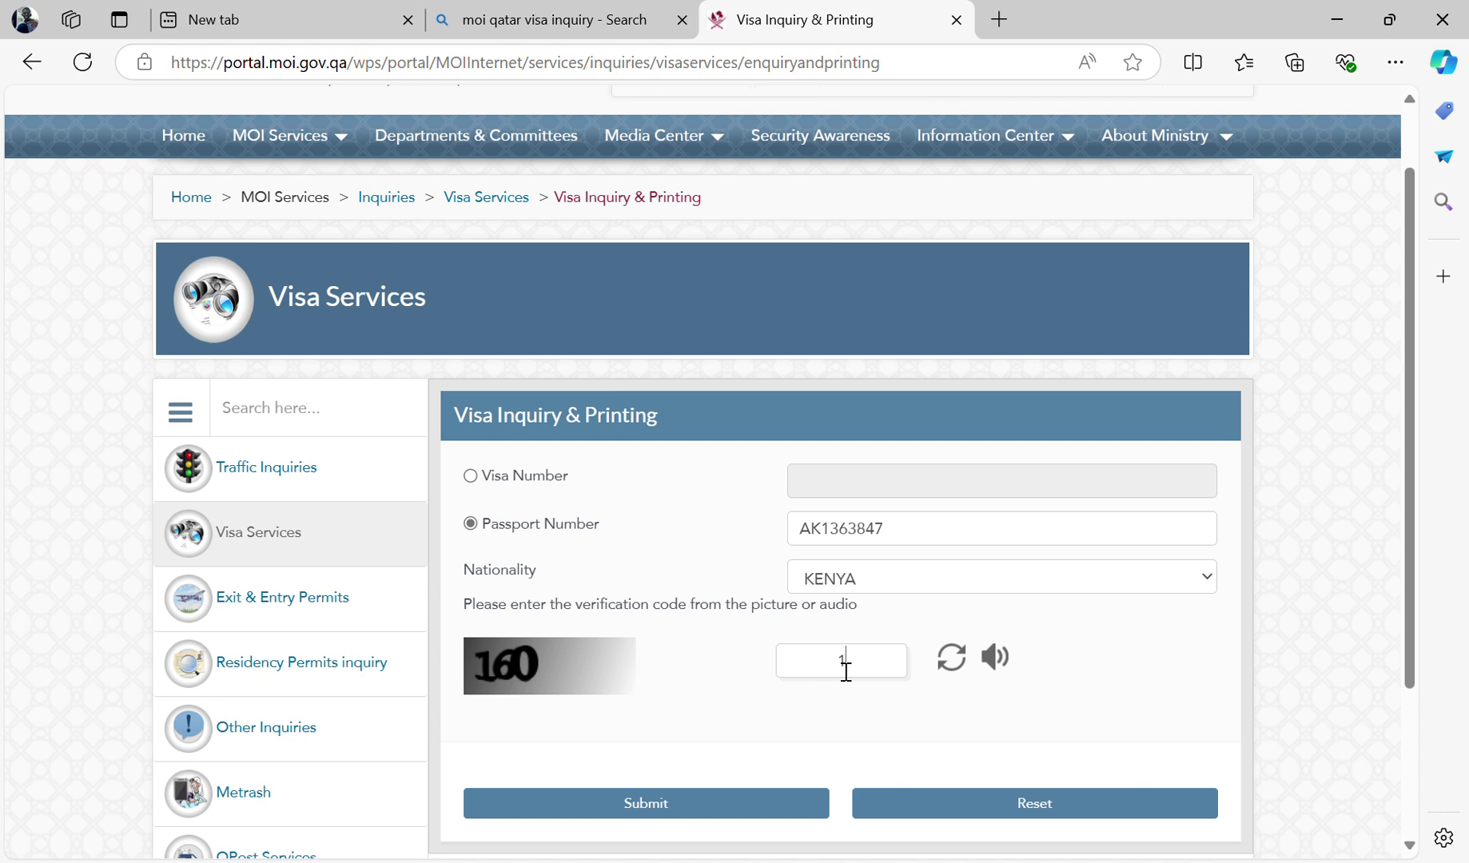
type("69")
key("BackSpace")
key("BackSpace")
type("60")
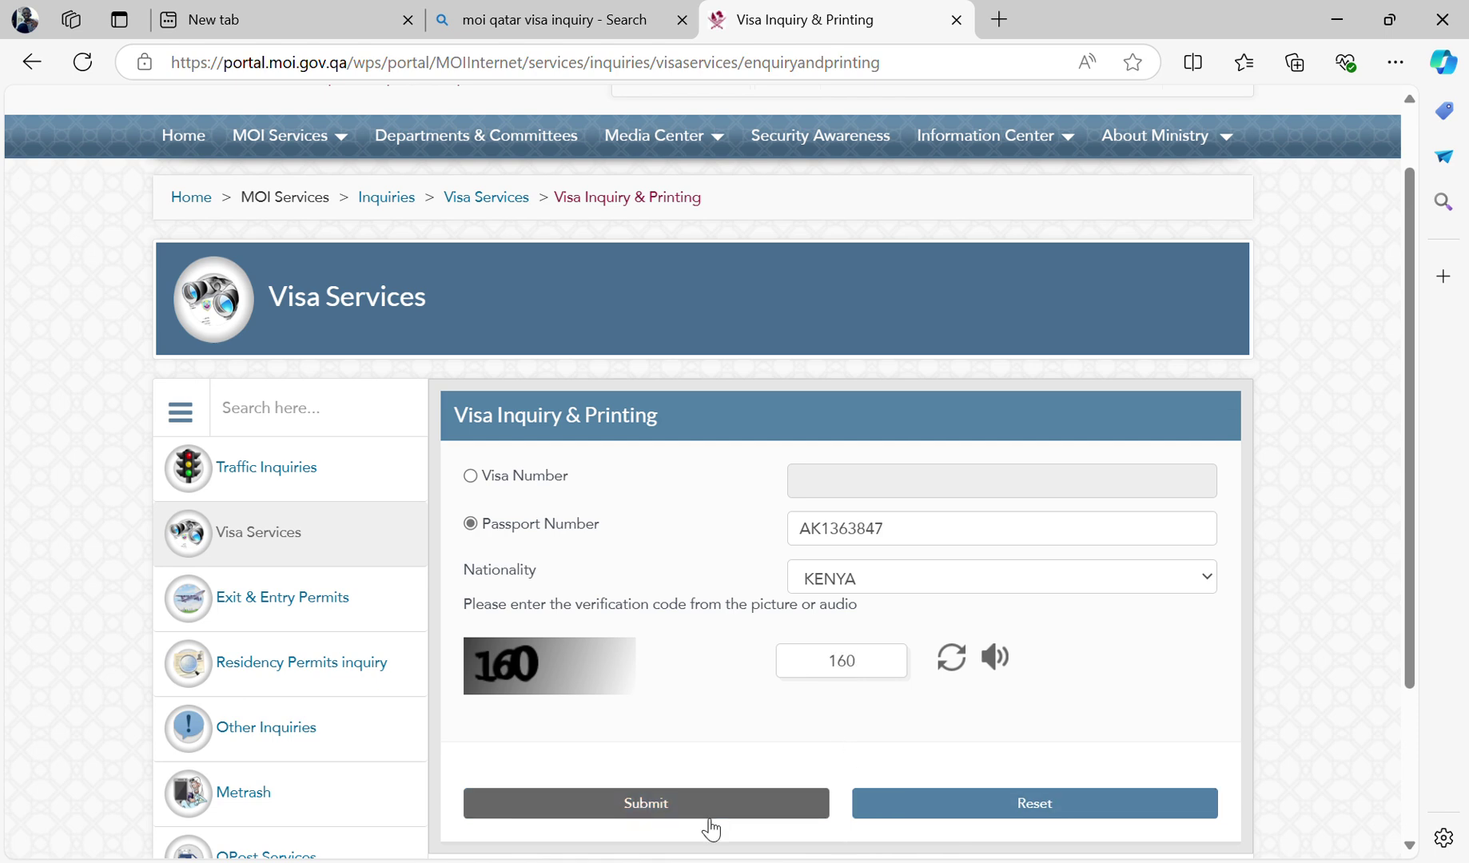
left_click(684, 809)
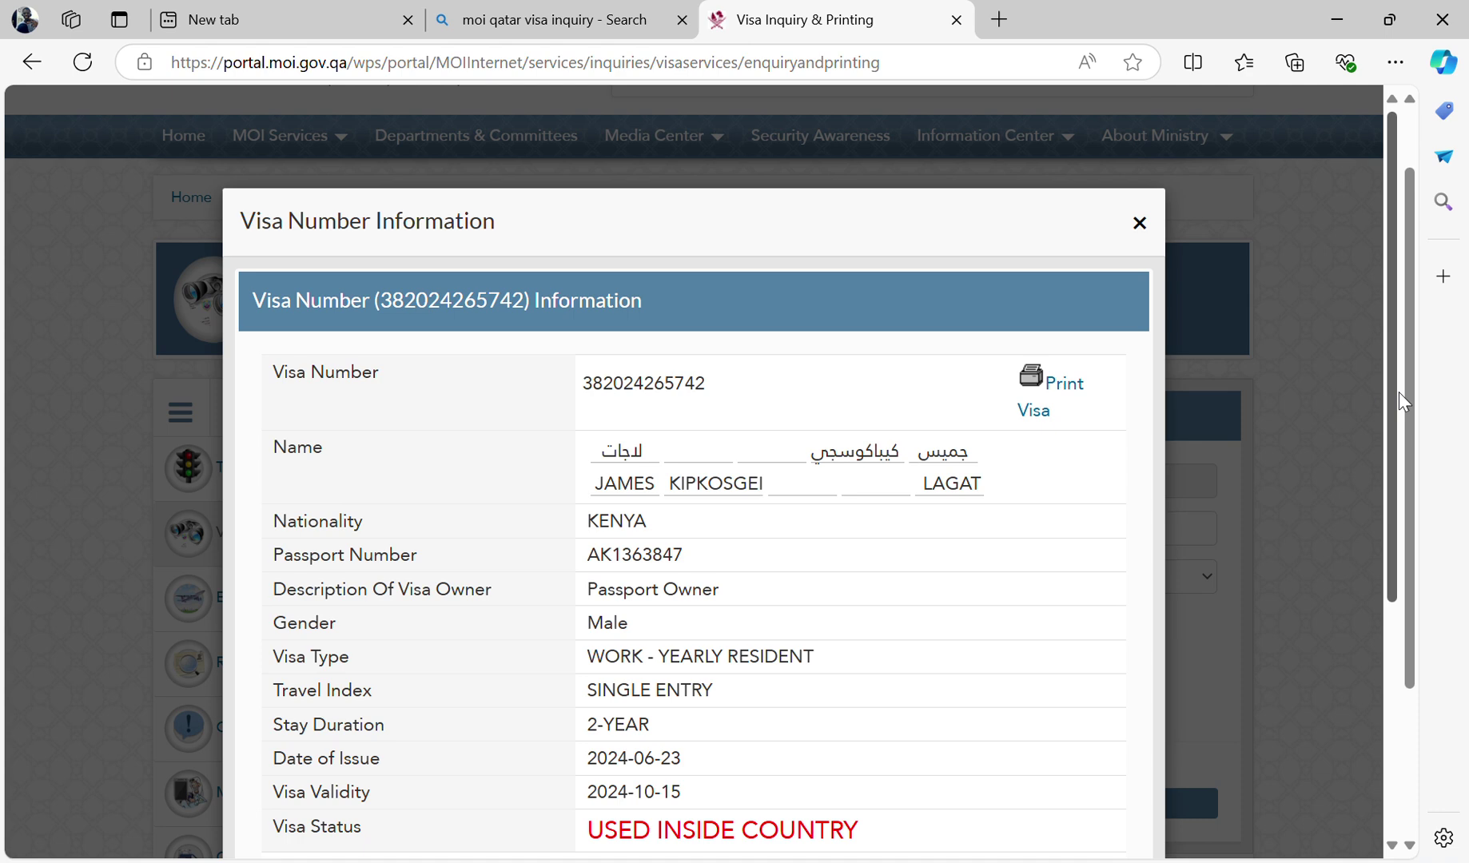
- Review the WORK - YEARLY RESIDENT visa details, then resubmit with a fresh verification code
left_click_drag(1388, 392, 1388, 457)
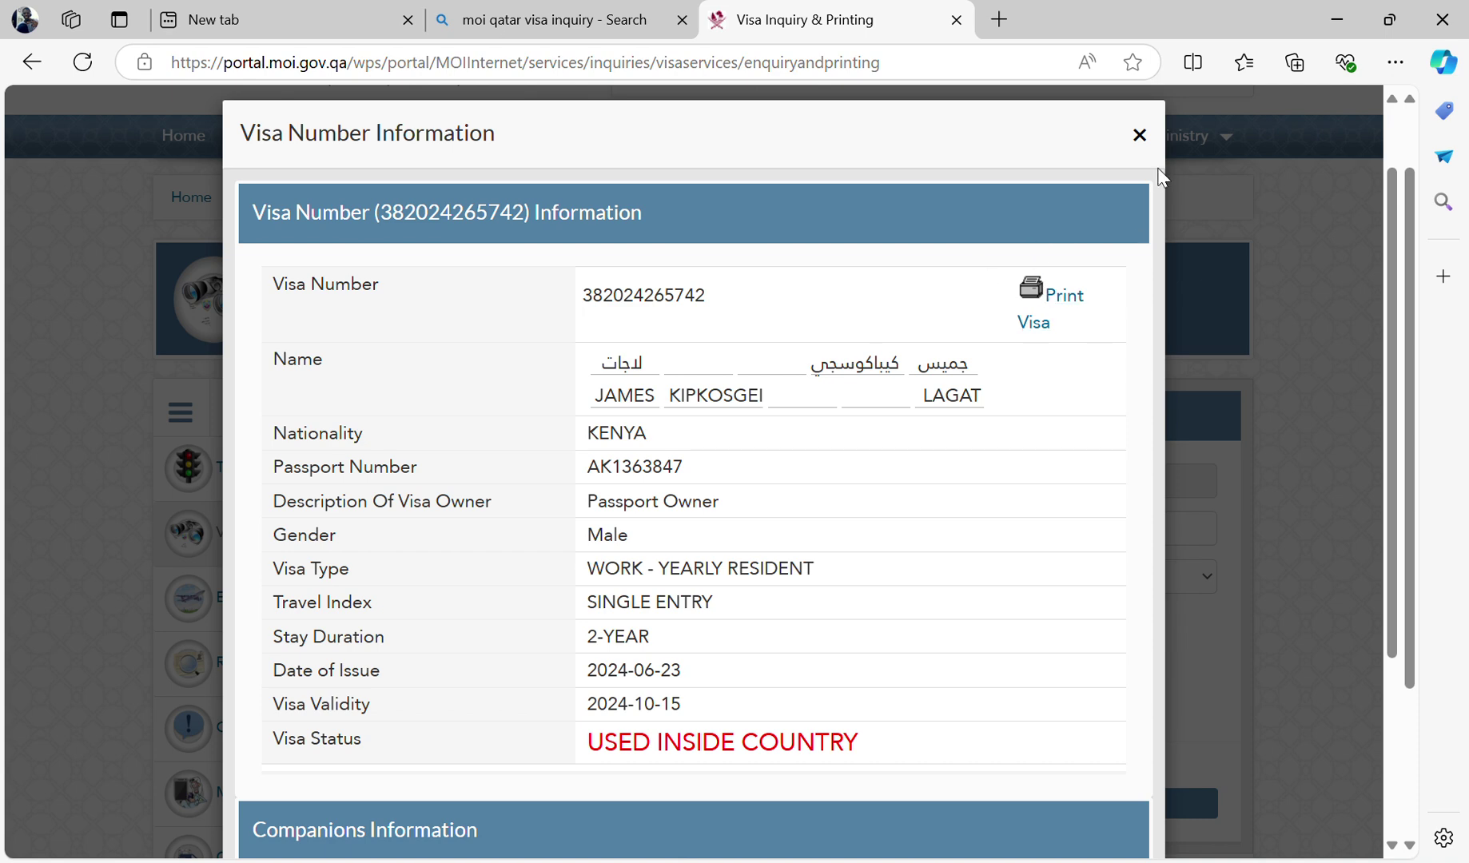
left_click(1140, 136)
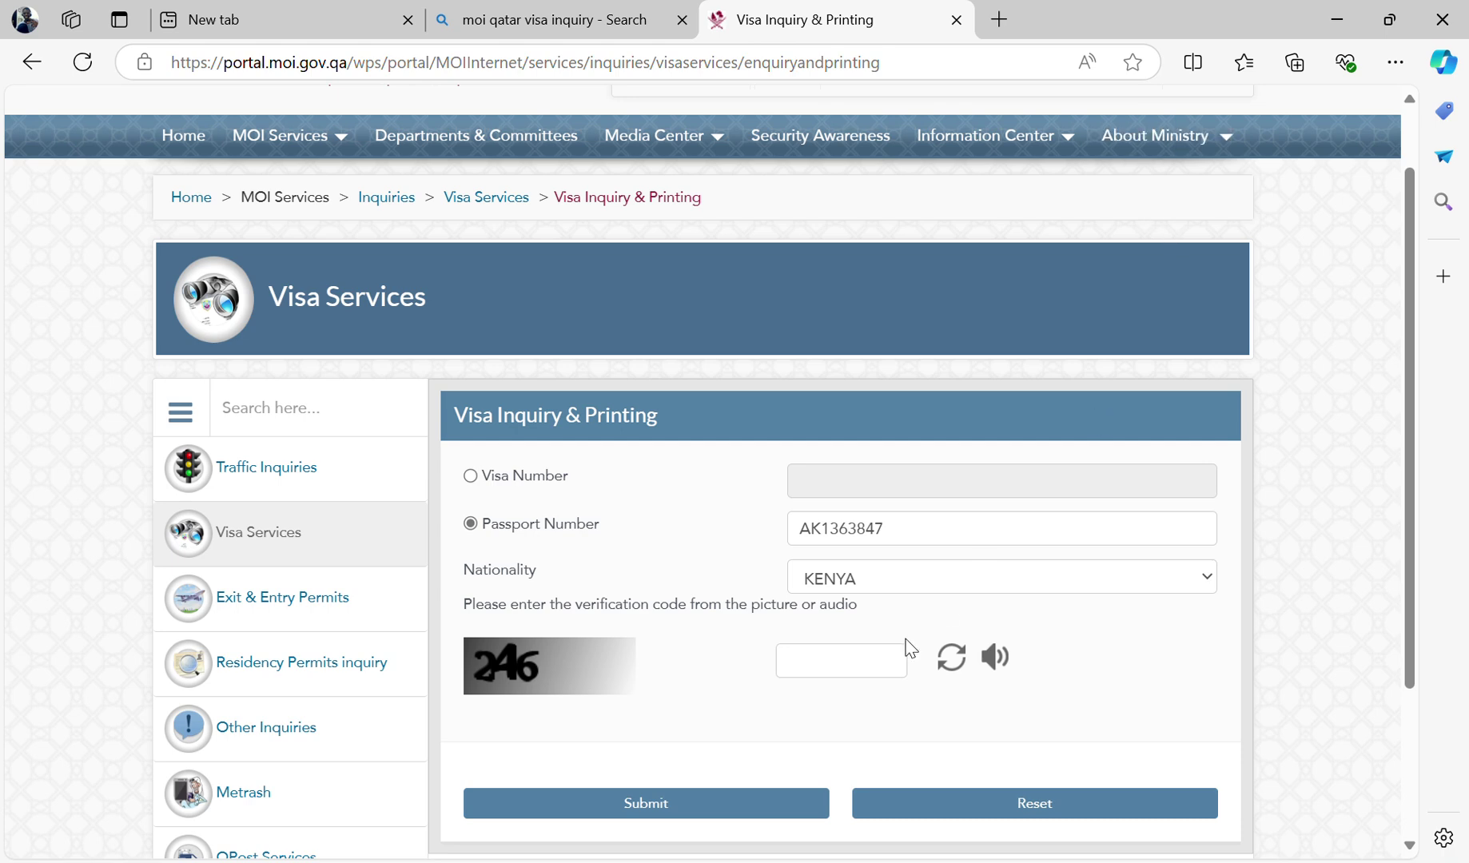
left_click(821, 671)
type("246")
left_click(664, 803)
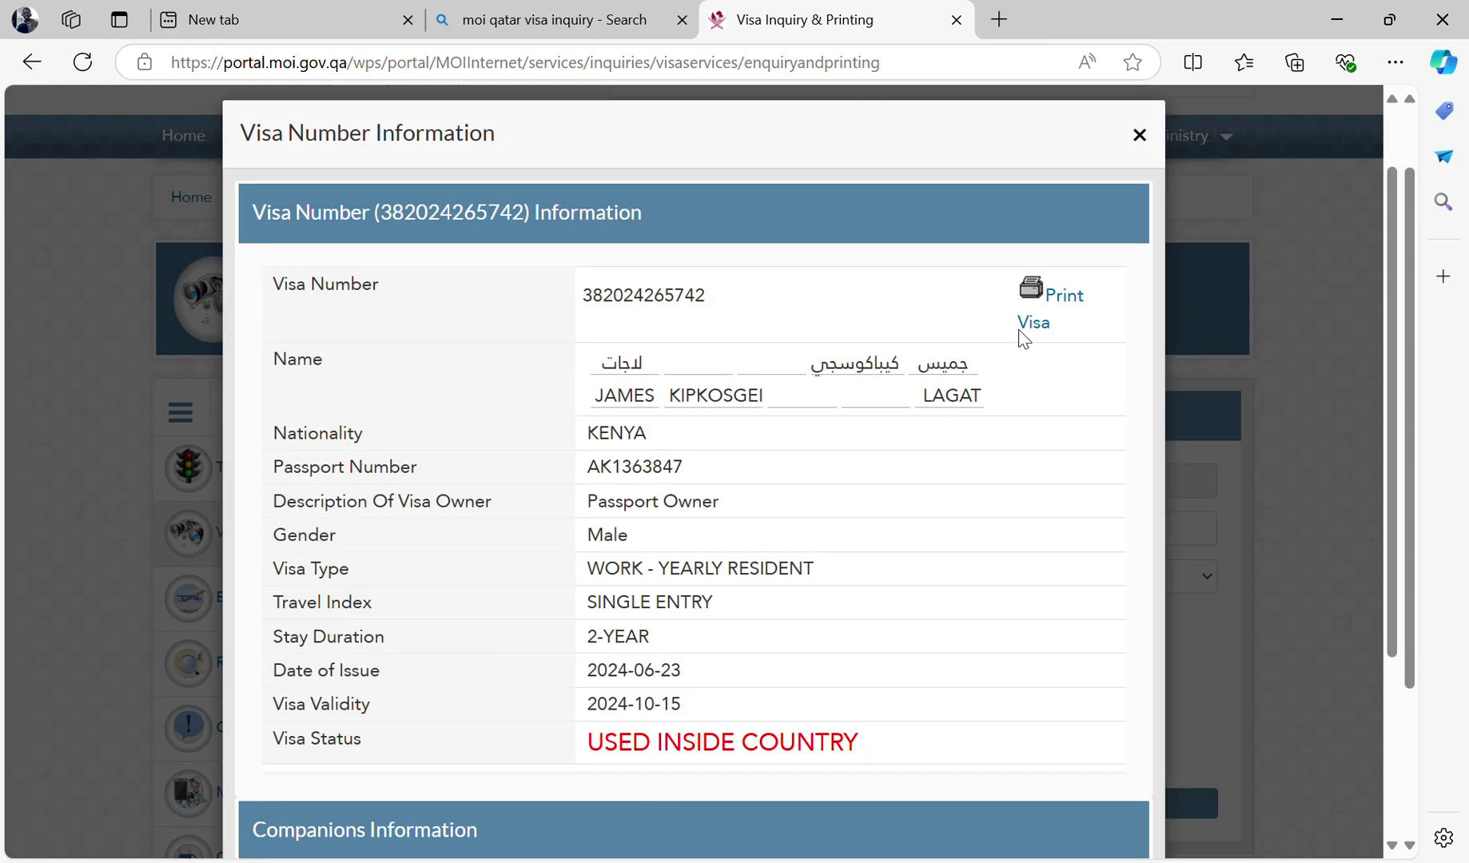
- Request the visa printout via Print Visa in the Visa Number Information dialog
left_click(1030, 324)
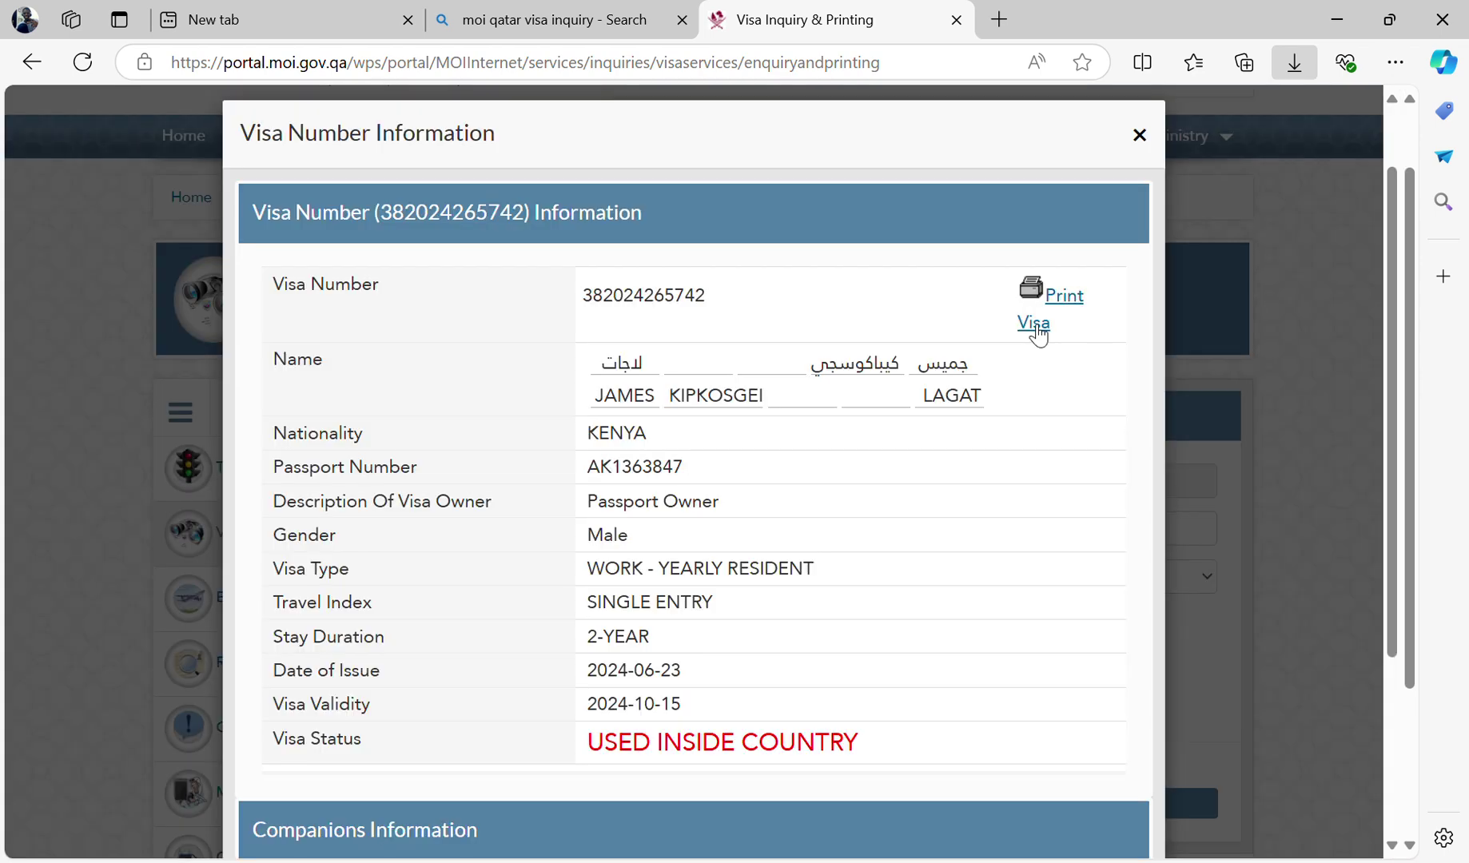
left_click(1035, 325)
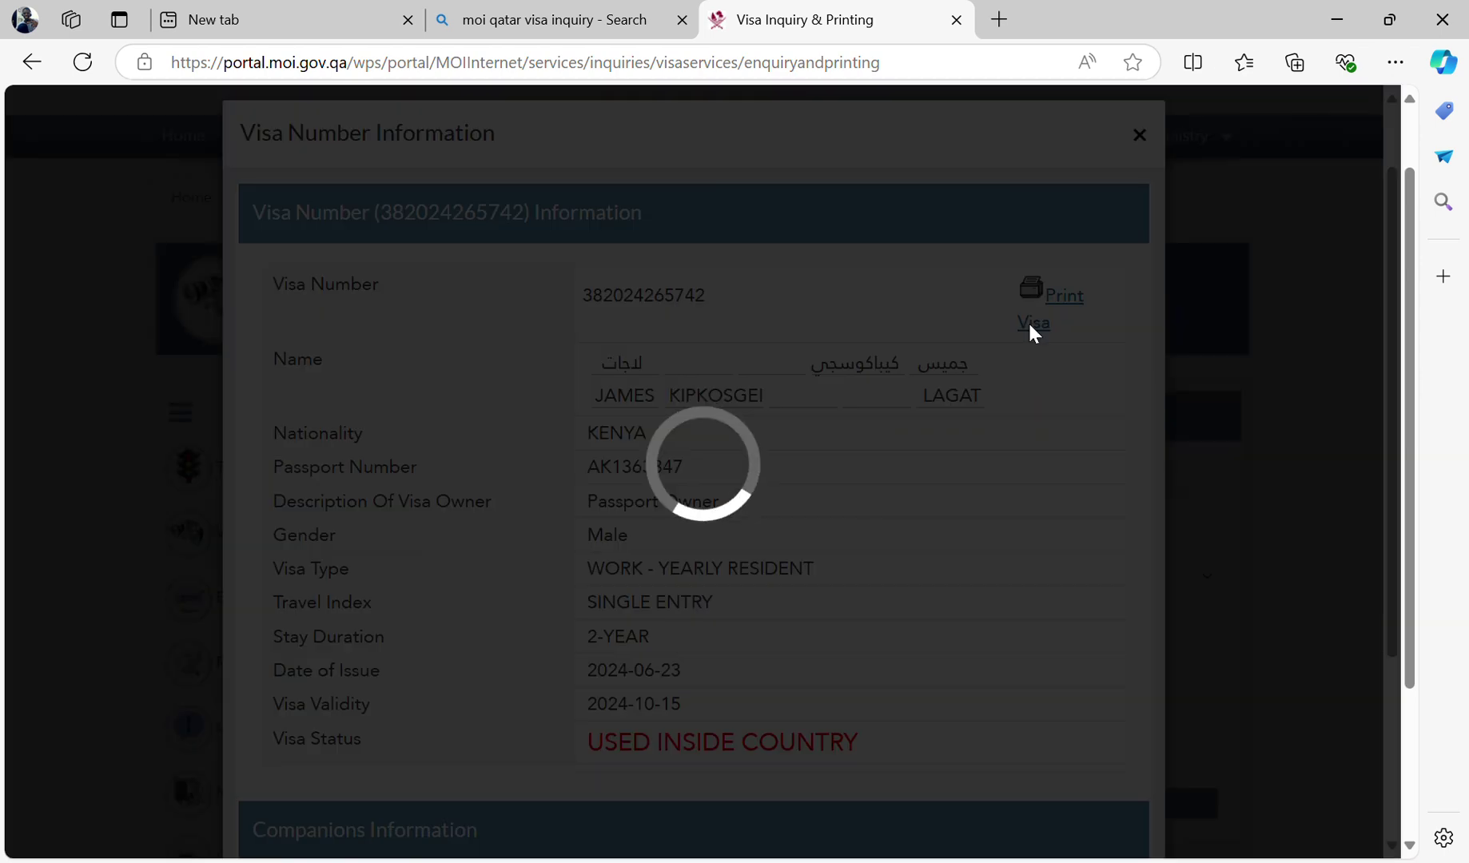